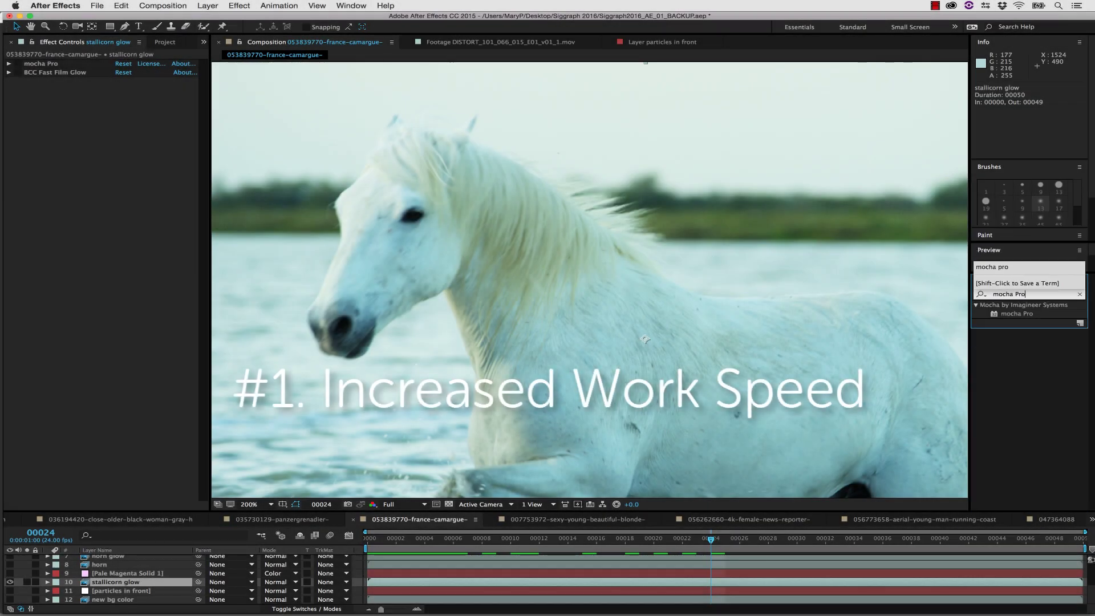
Apply the mocha Pro effect to the stallicorn glow layer, then launch its interface and enlarge the plug-in window.
click(1015, 314)
drag(1016, 314, 147, 481)
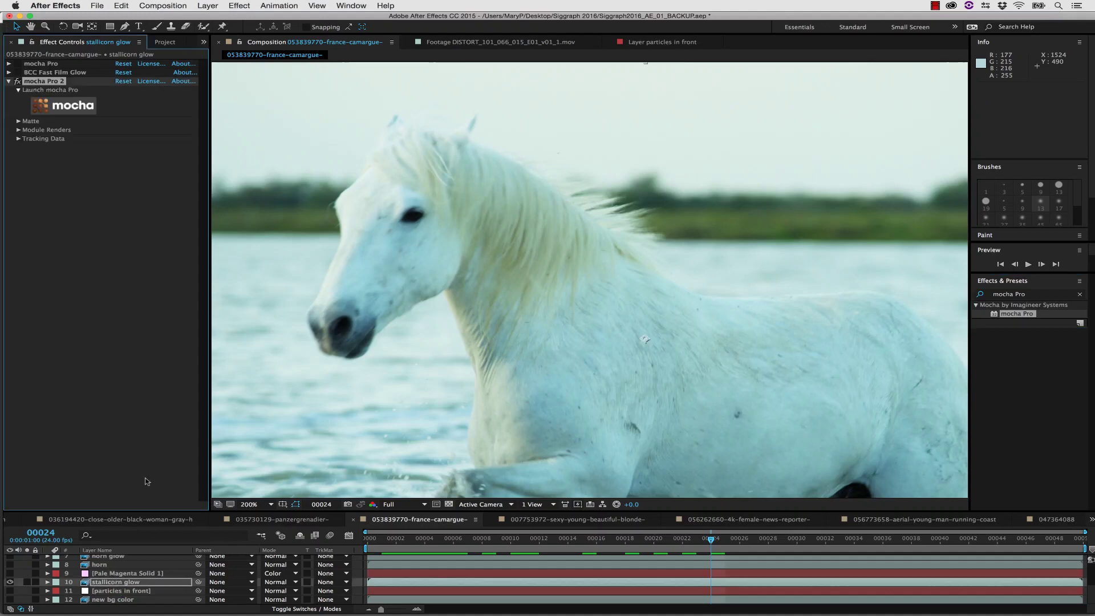
click(70, 110)
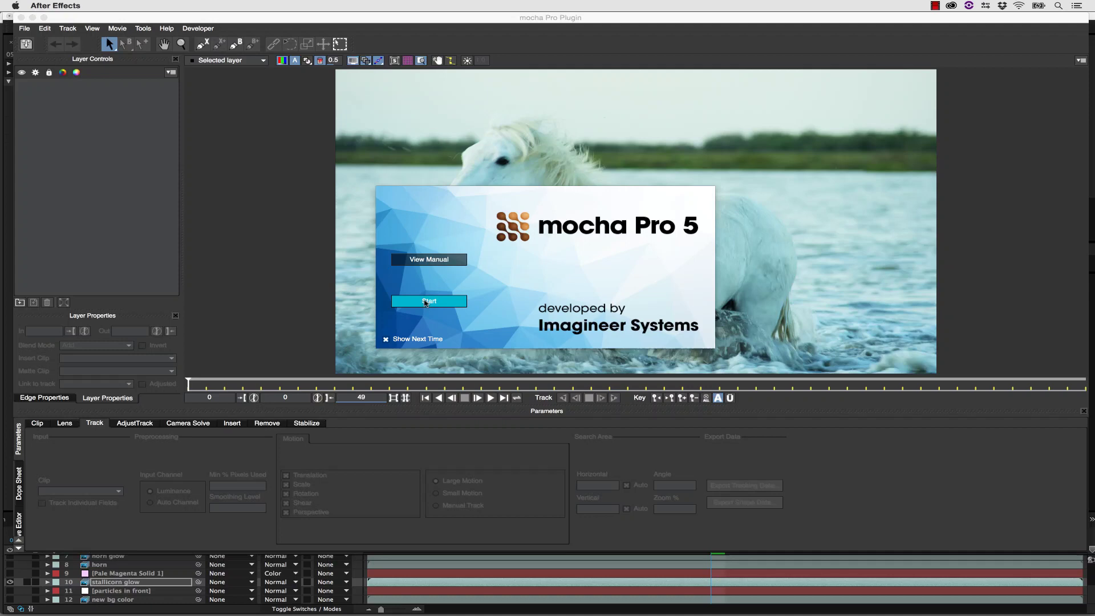
click(424, 302)
click(45, 19)
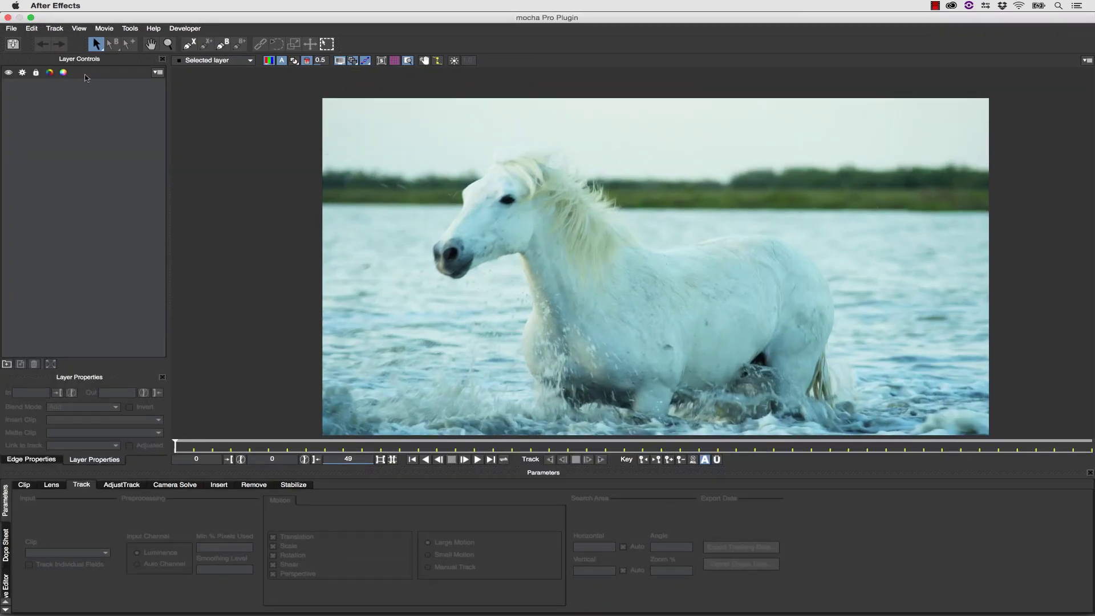
Outline the horse's head with a closed X-spline and track the shape forward through the clip.
click(188, 44)
click(523, 157)
click(489, 172)
click(472, 183)
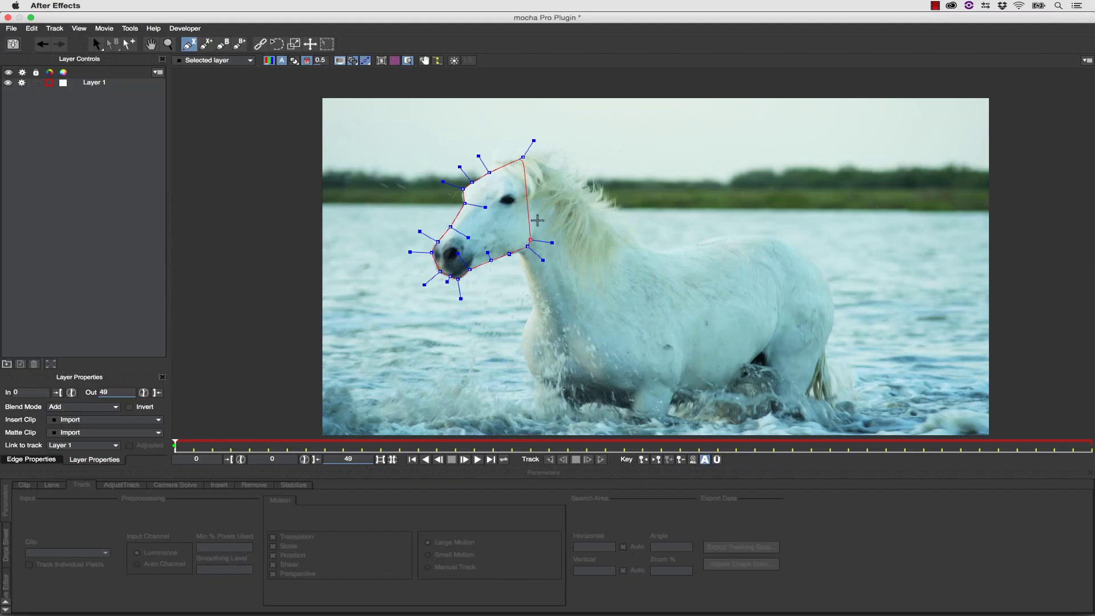
click(537, 220)
click(548, 188)
click(548, 167)
right_click(538, 157)
click(600, 459)
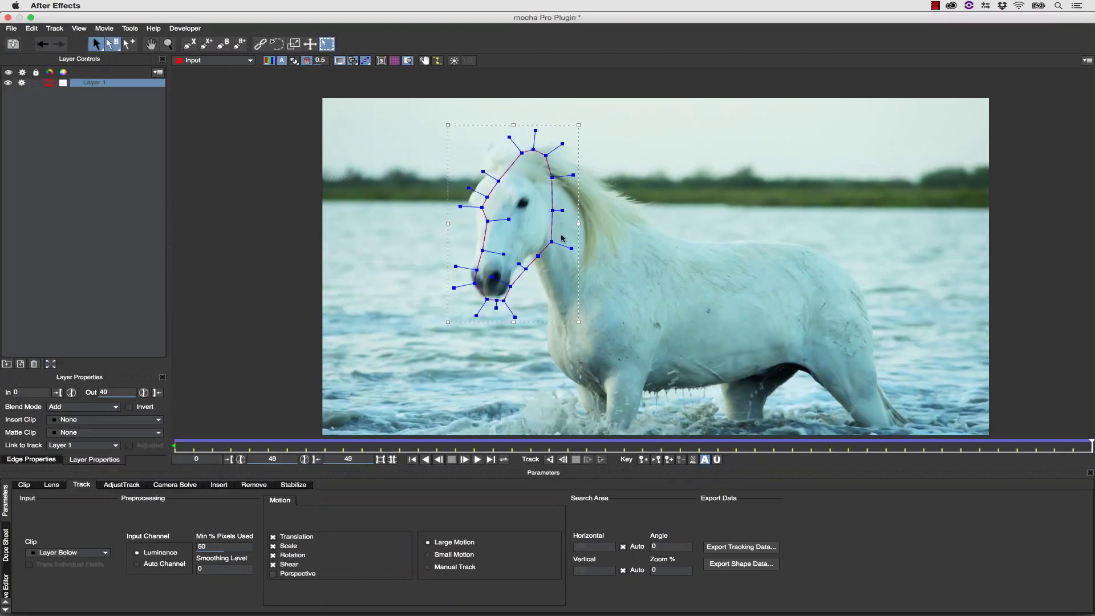
Adjust the spline points around the horse's forehead, muzzle and jaw to fit the head on frame 49.
drag(522, 252, 517, 250)
drag(481, 207, 469, 200)
drag(482, 250, 468, 269)
drag(475, 284, 532, 308)
drag(507, 288, 507, 290)
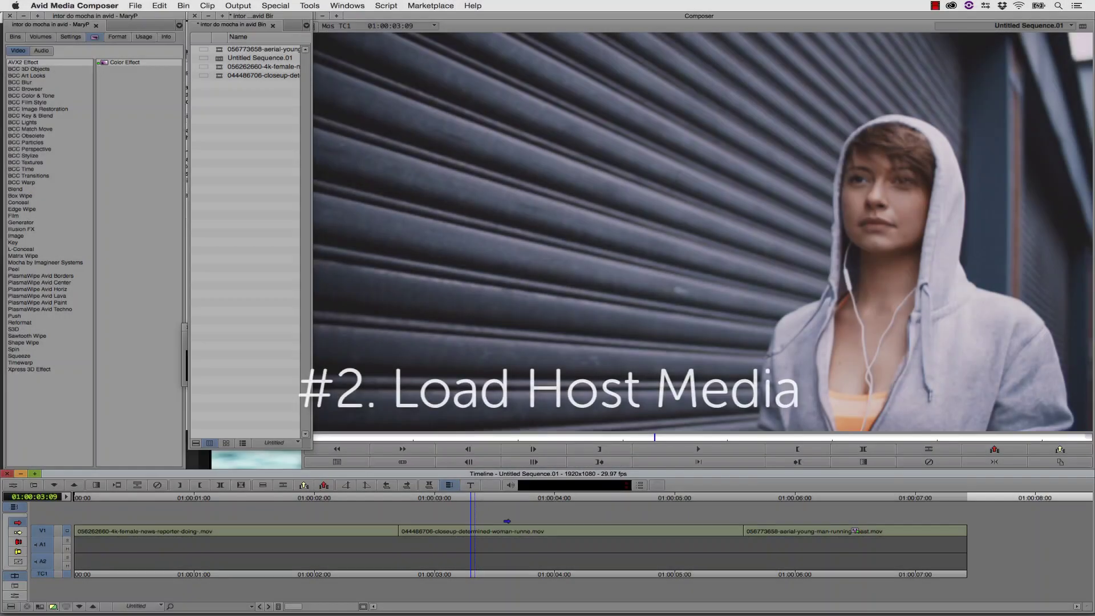
Switch to Avid Media Composer and apply the mocha Pro effect to the 044486706-closeup-determined-woman clip on V1.
click(509, 528)
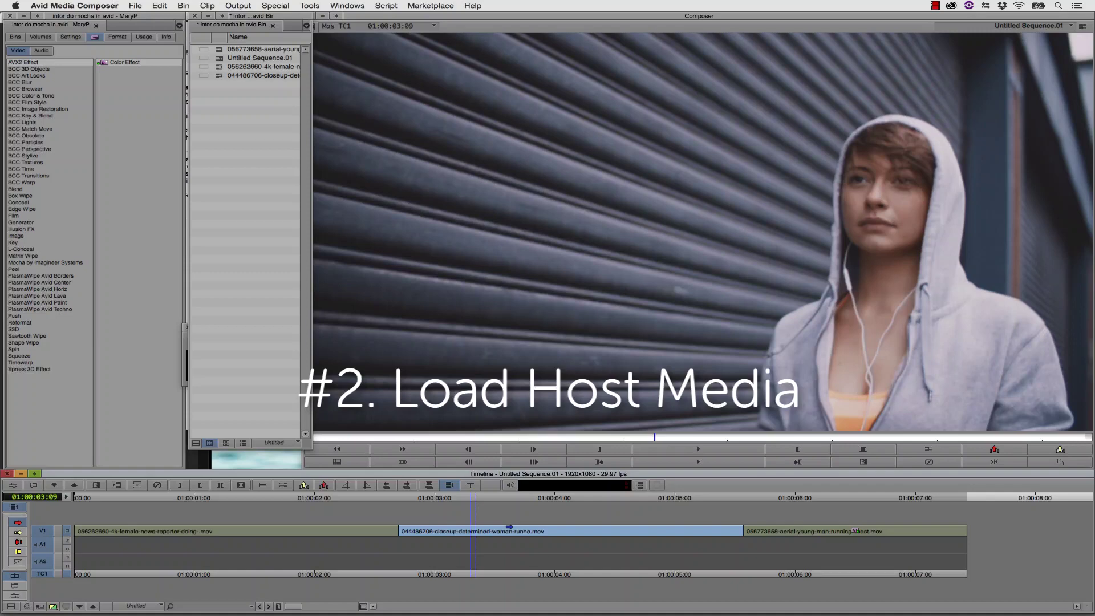
click(46, 262)
click(115, 63)
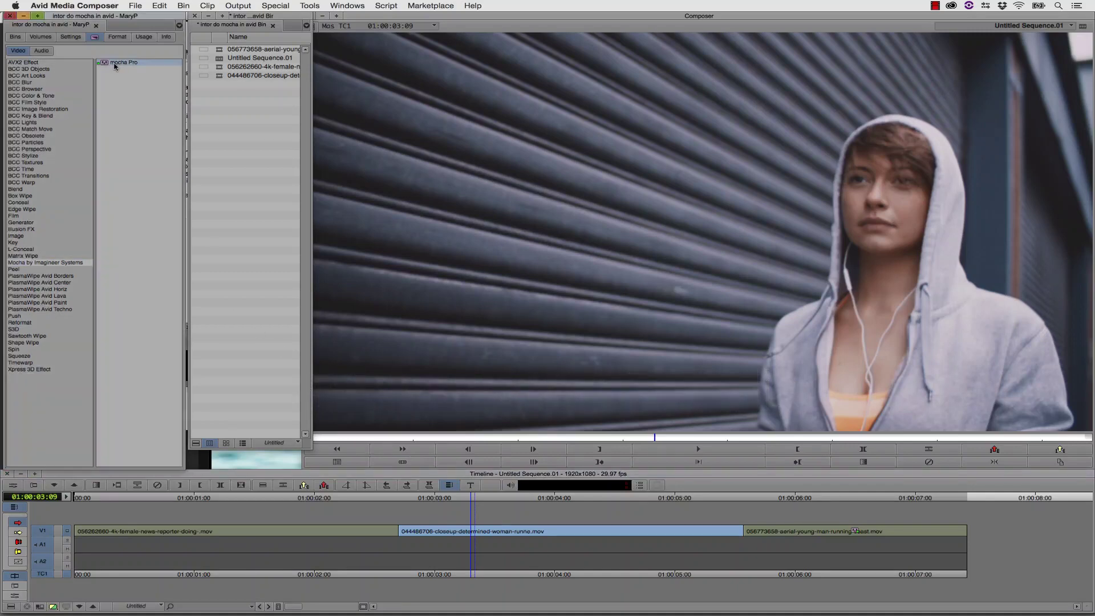
drag(518, 534, 515, 531)
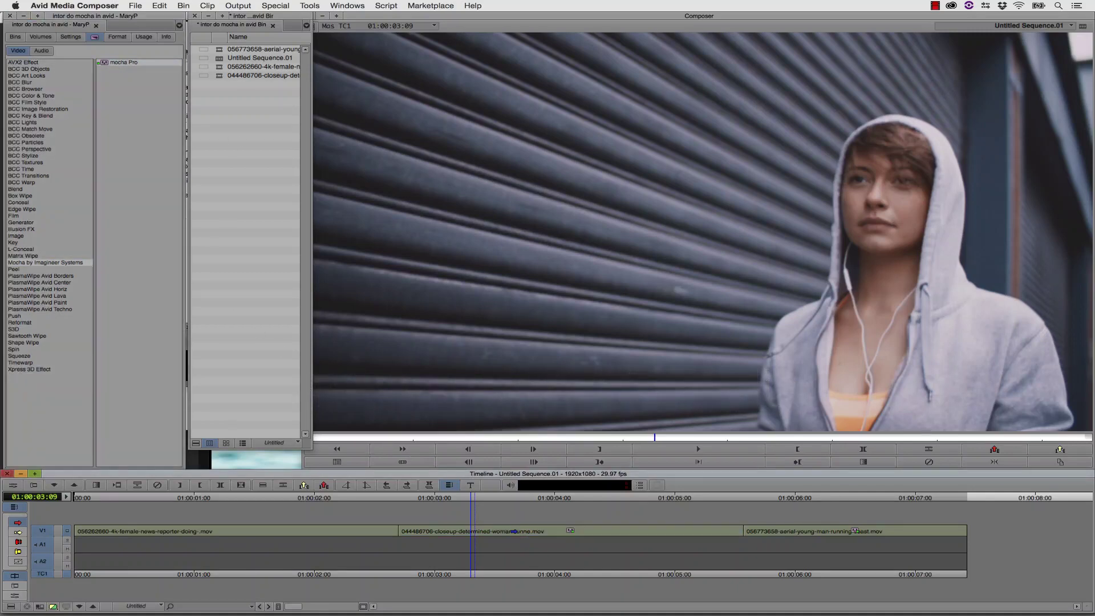
Open the clip's effect settings and launch mocha Pro, continuing at proxy resolution.
click(12, 486)
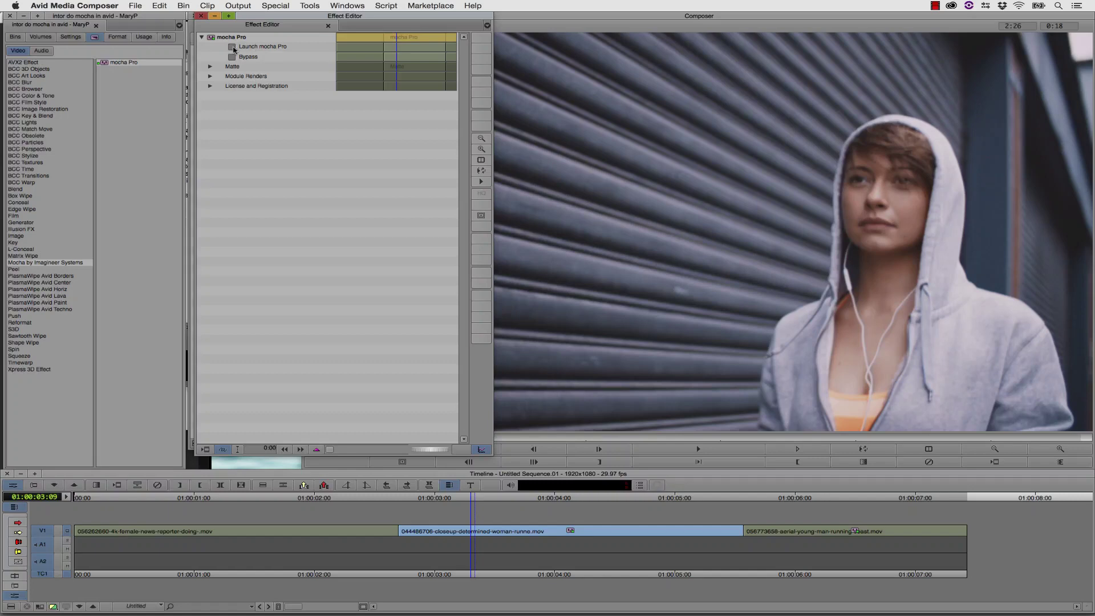
click(232, 47)
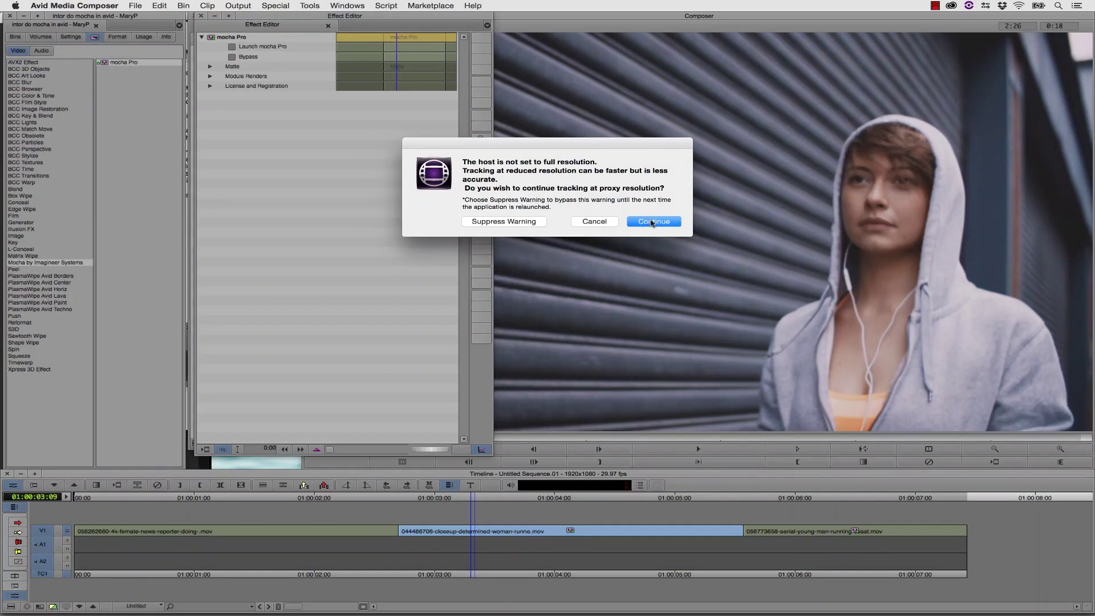
click(653, 221)
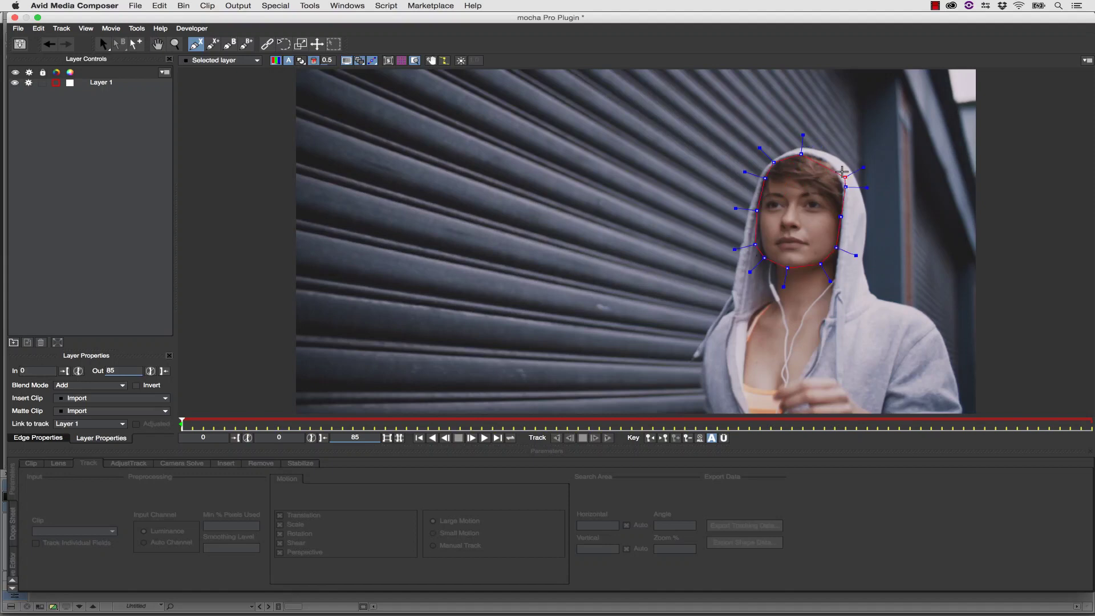
Finish the closed X-spline around the woman's face inside the hood and track it forward.
click(839, 168)
right_click(825, 157)
drag(833, 141, 828, 150)
click(607, 437)
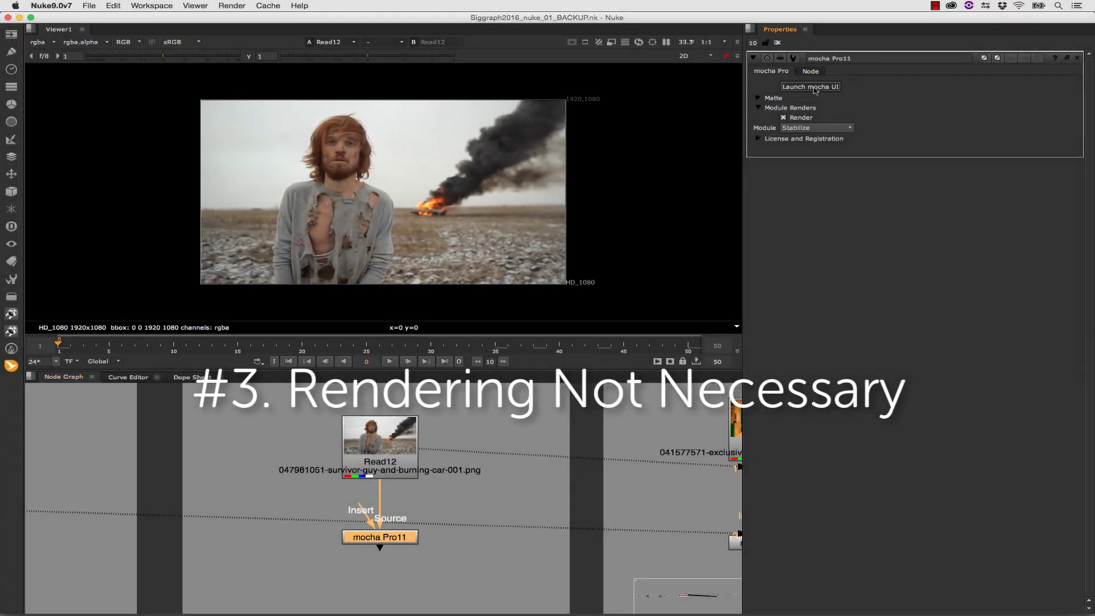
Switch to Nuke, launch the mocha interface from the mocha Pro11 node and show the Stabilize module's border options.
click(815, 86)
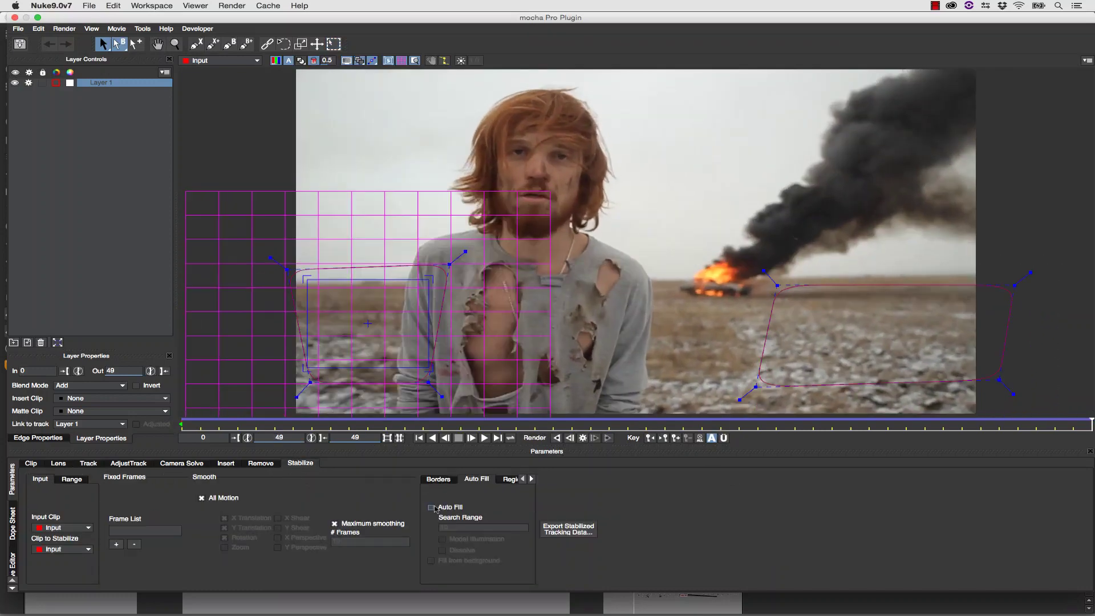
click(438, 479)
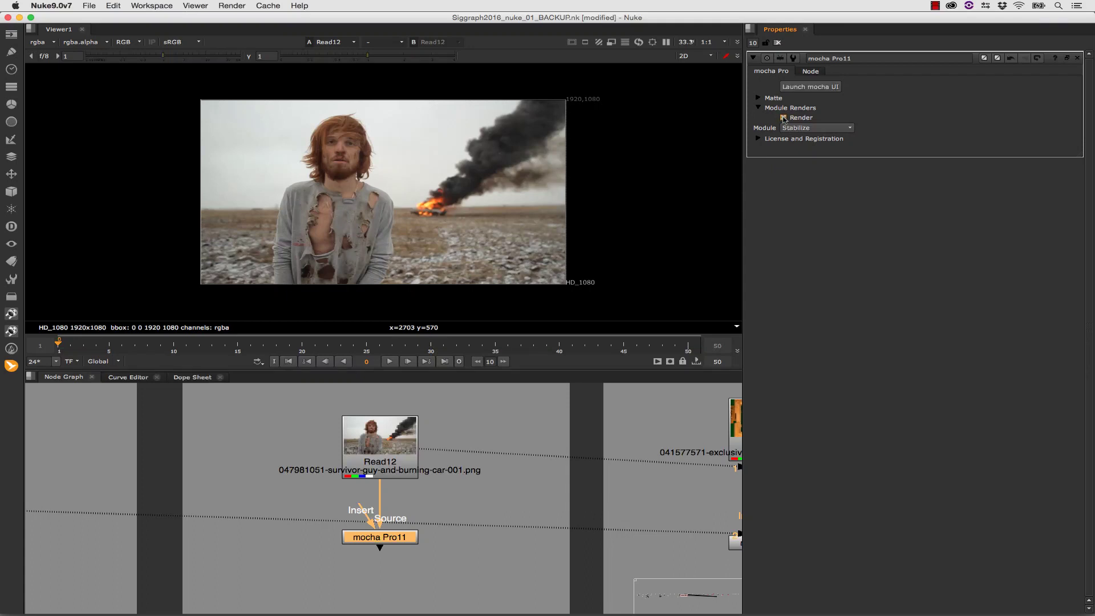
Render the Stabilize module in the mocha Pro11 node and play the result from frame 1.
click(783, 118)
click(815, 128)
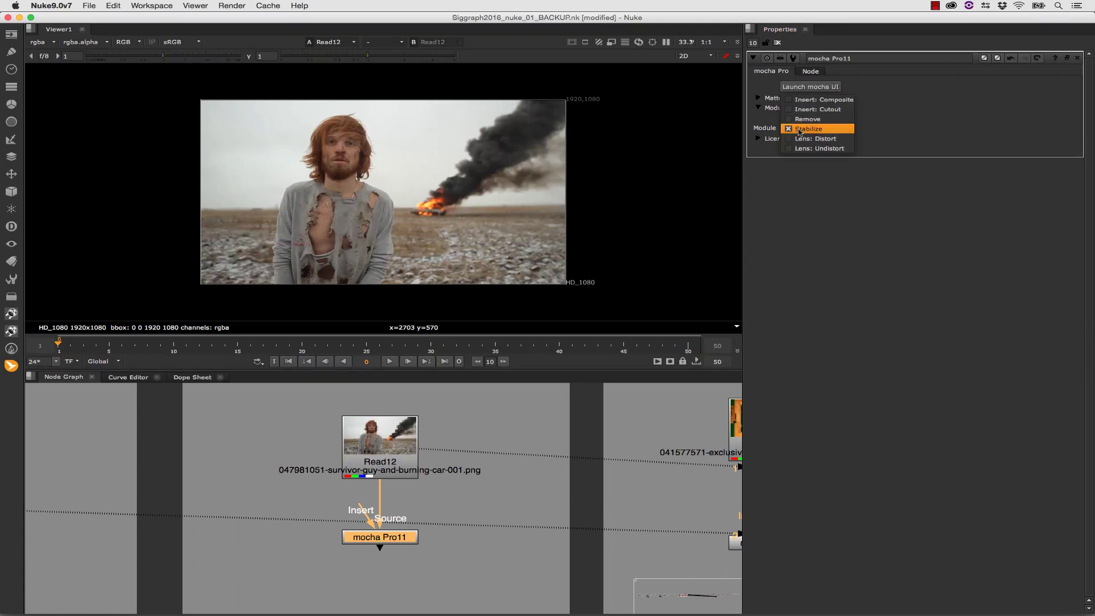
click(810, 129)
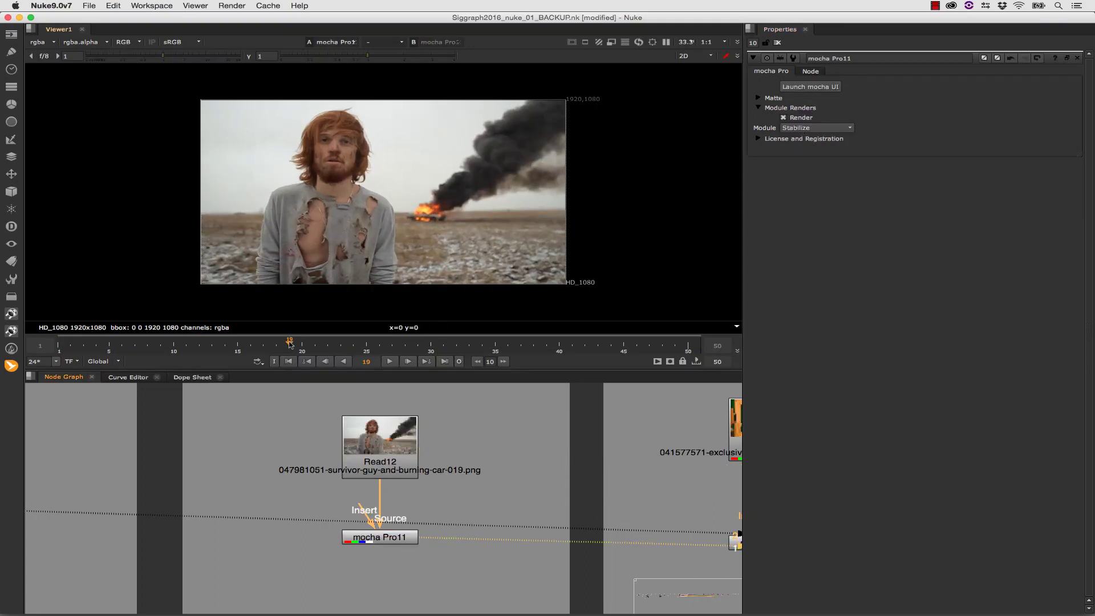
click(288, 361)
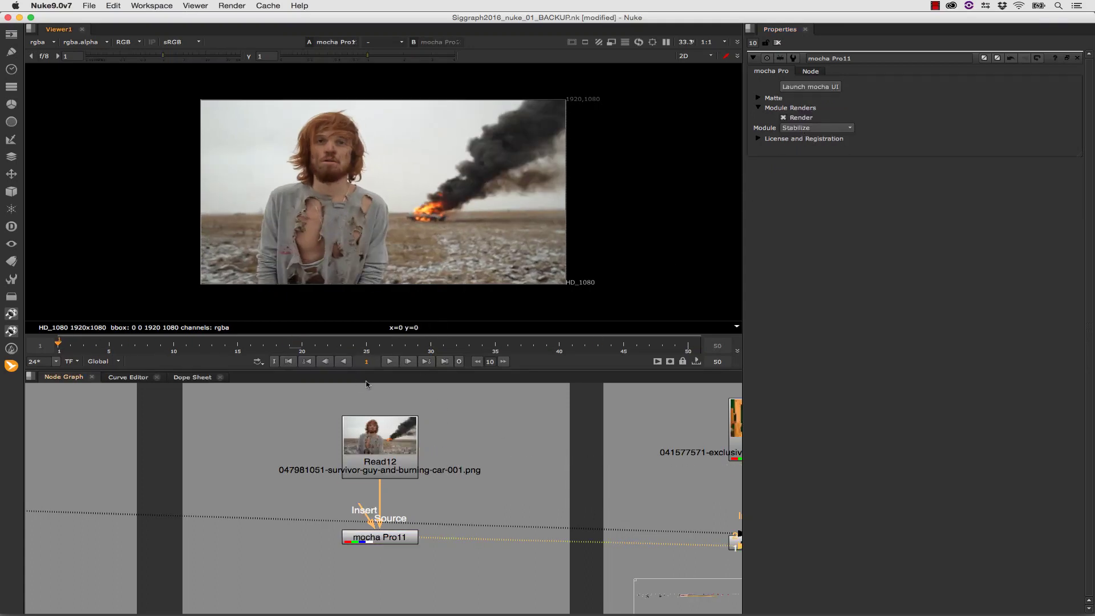
click(391, 362)
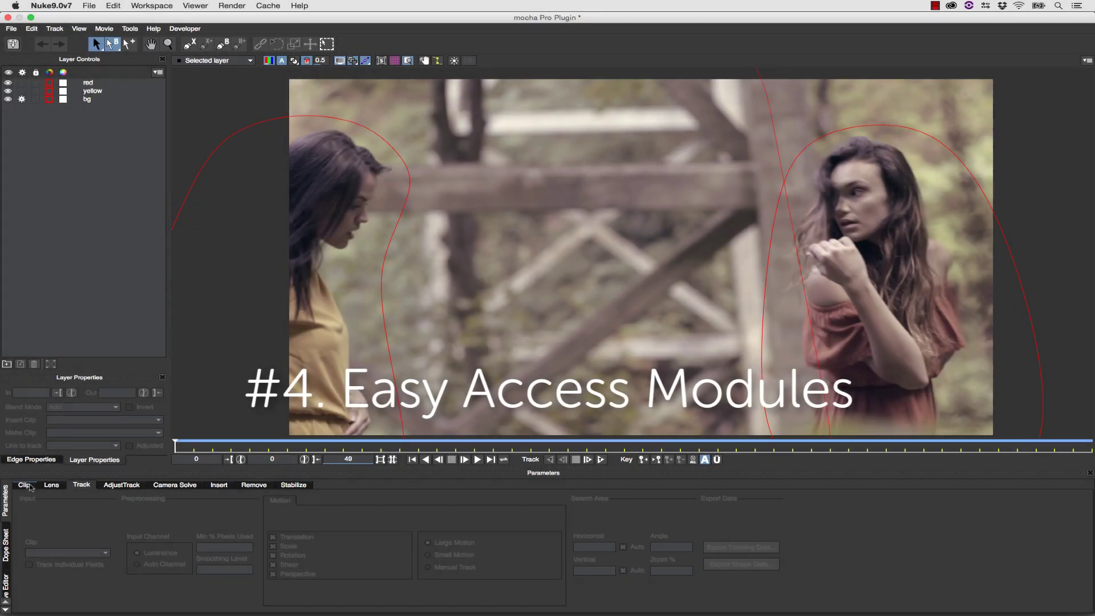
Examine the Clip, Lens, Track, AdjustTrack, Camera Solve, Insert, Remove and Stabilize modules in mocha Pro.
click(24, 485)
click(51, 484)
click(82, 485)
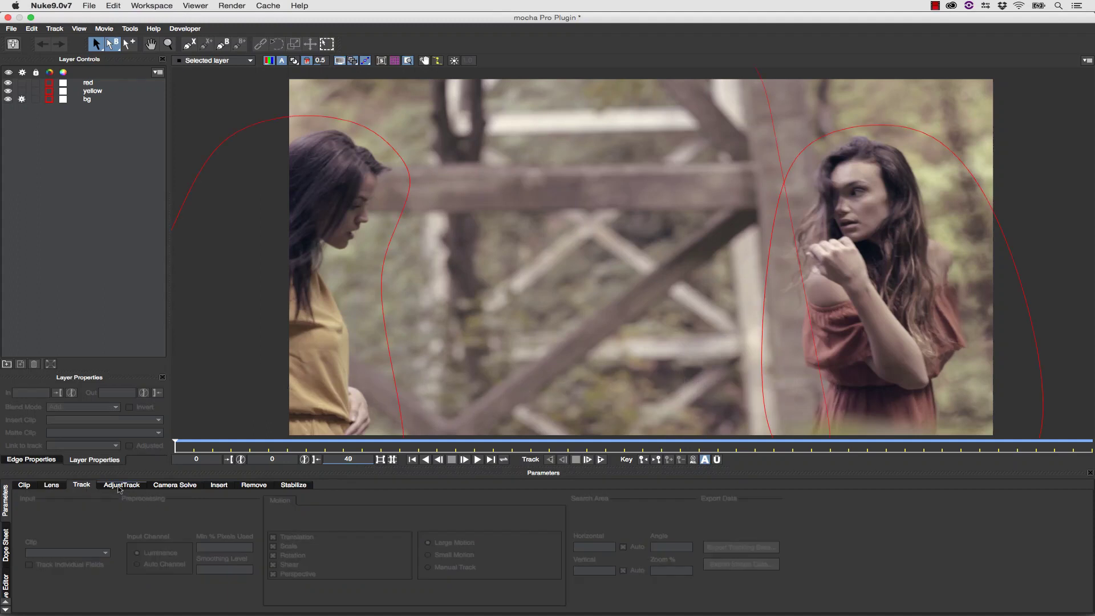
click(122, 485)
click(170, 485)
click(220, 485)
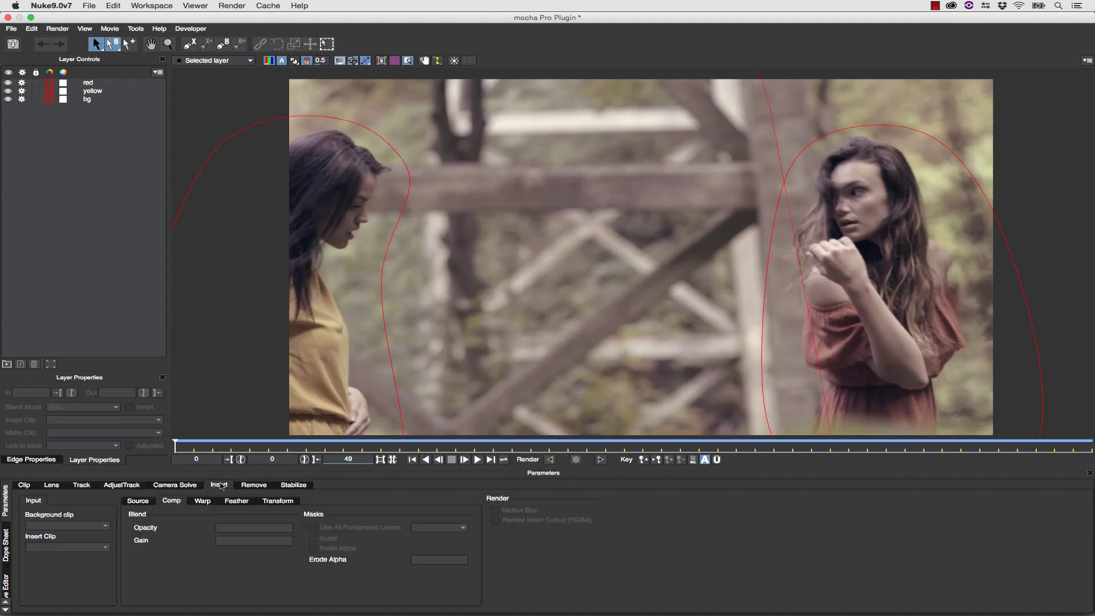
click(254, 485)
click(294, 485)
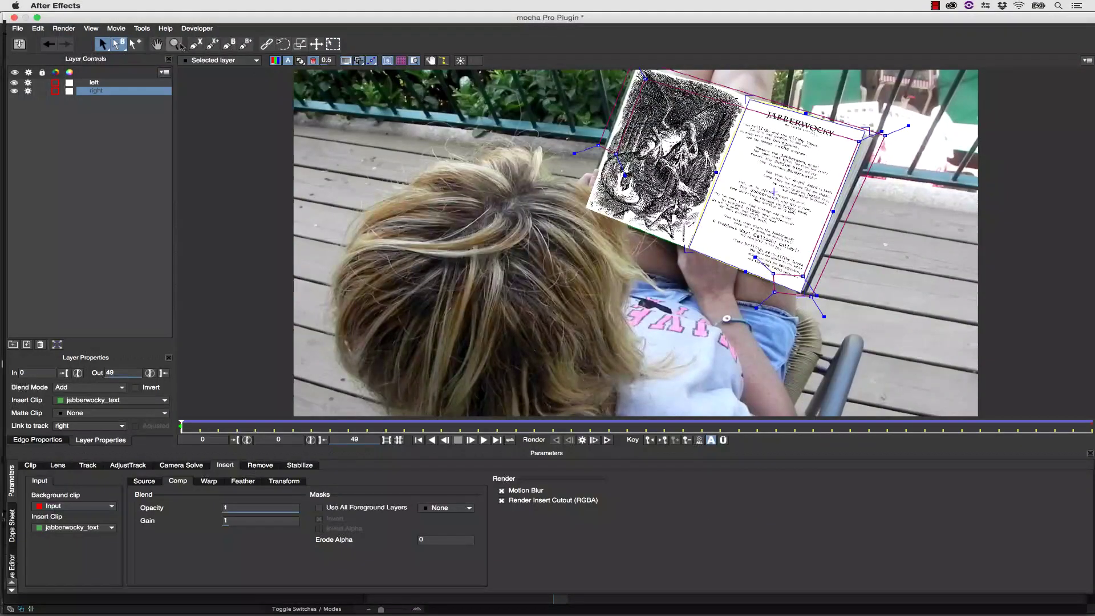
In After Effects' mocha Pro session, show the warp mesh on the book's right-page insert and set it to Level 2.
click(177, 44)
drag(794, 214, 763, 221)
key(x)
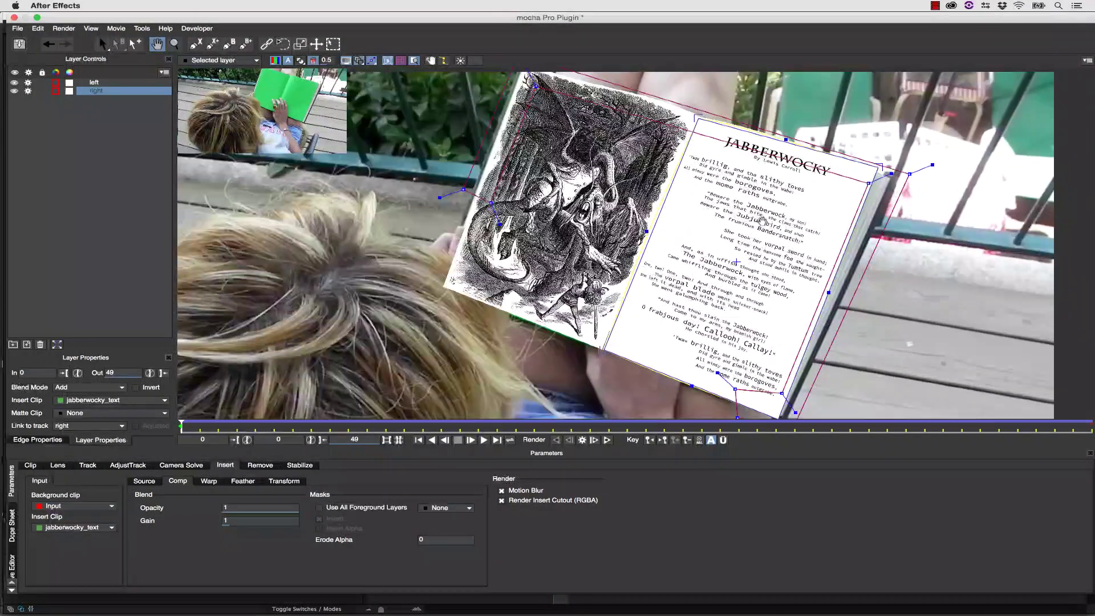
key(z)
click(209, 481)
click(137, 511)
click(262, 511)
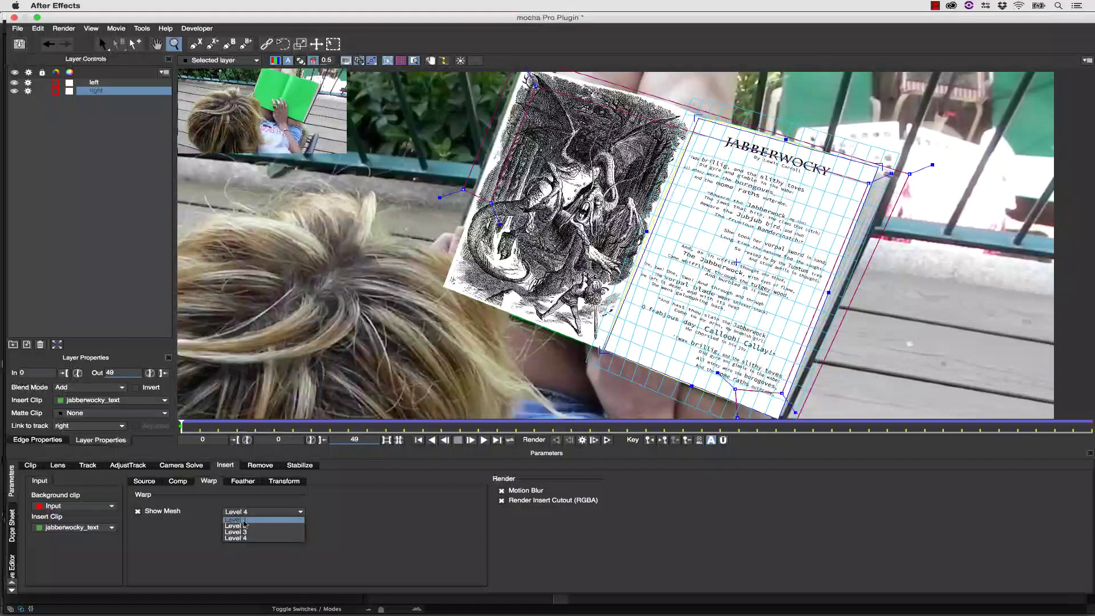
click(245, 524)
Warp the right-page insert slightly by moving mesh points at its lower and upper edges, then close the mocha window.
key(s)
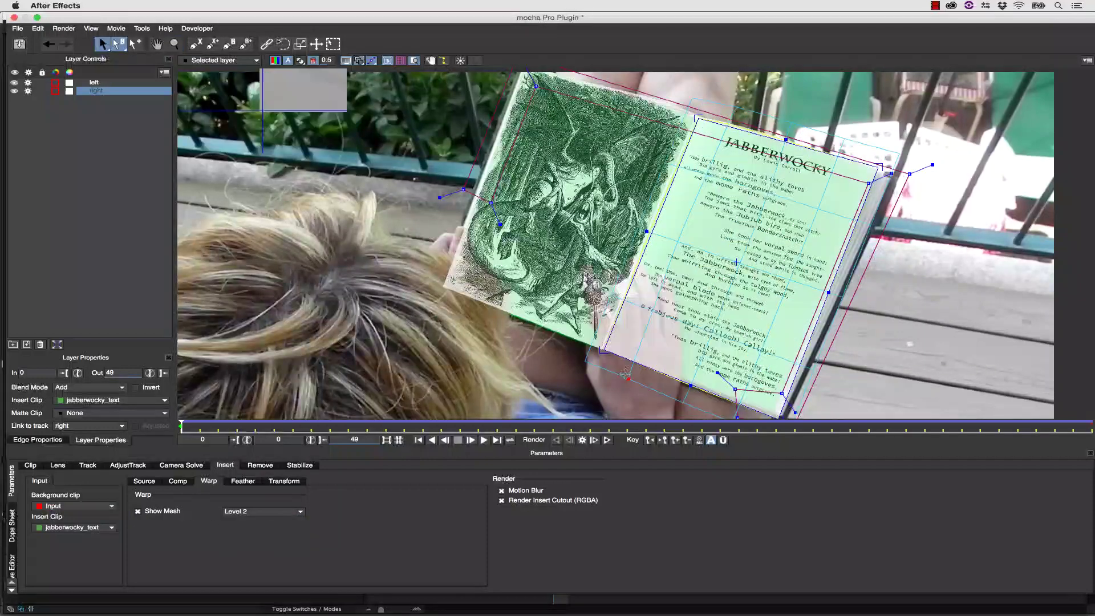
drag(625, 374, 619, 373)
drag(733, 106, 729, 103)
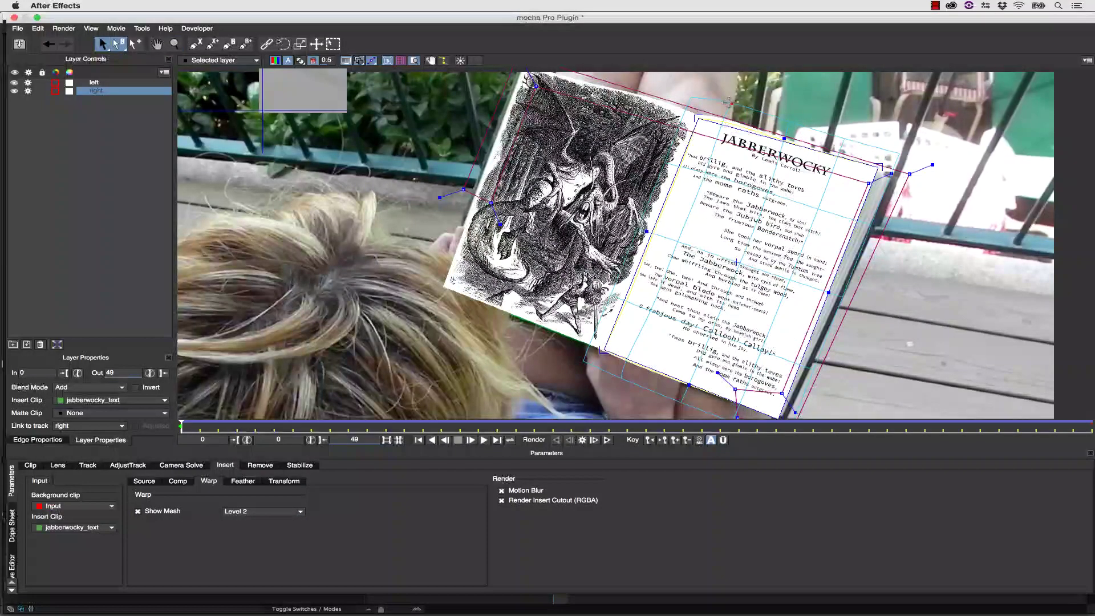
mouse_move(183, 431)
mouse_down()
mouse_move(943, 430)
mouse_move(180, 431)
mouse_up()
click(14, 17)
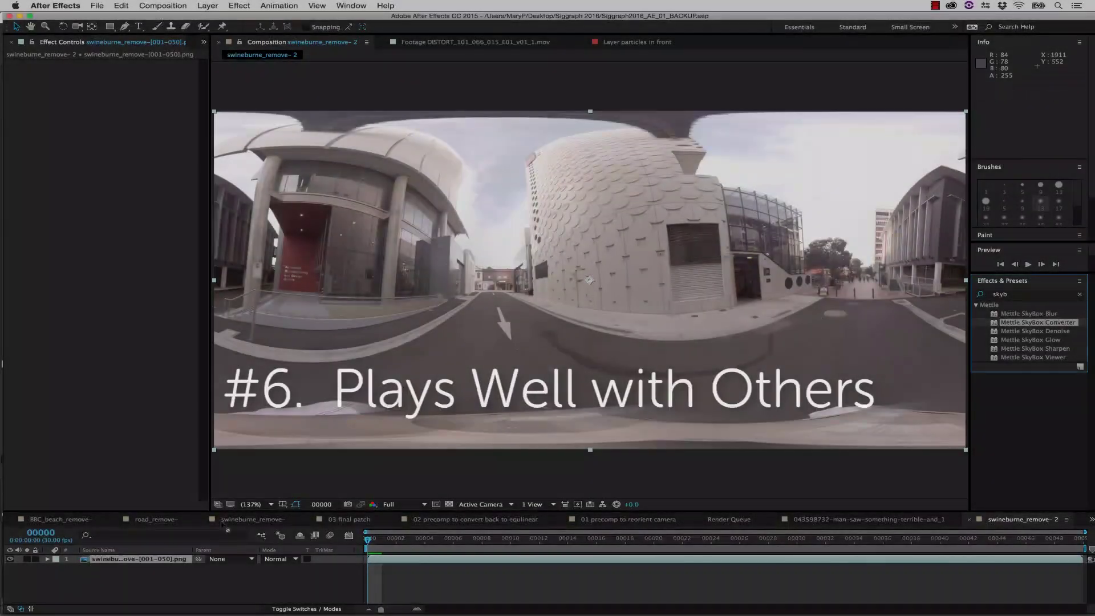
Apply Mettle SkyBox Converter to the swineburne_remove layer with Cube-map output and an X-axis tilt of -91°.
drag(1038, 322, 164, 564)
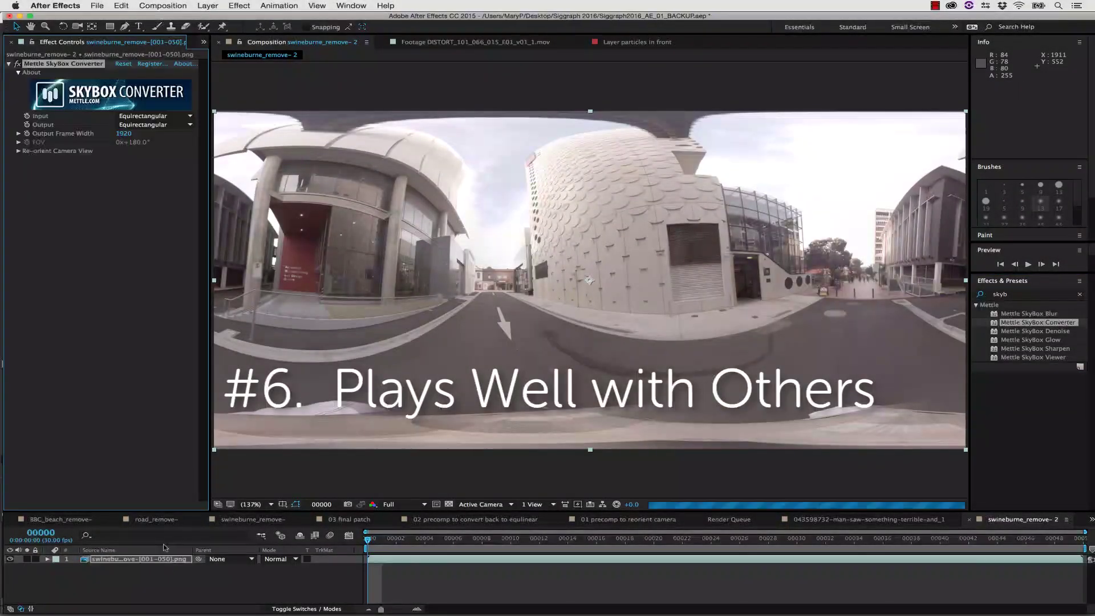
click(139, 122)
click(146, 139)
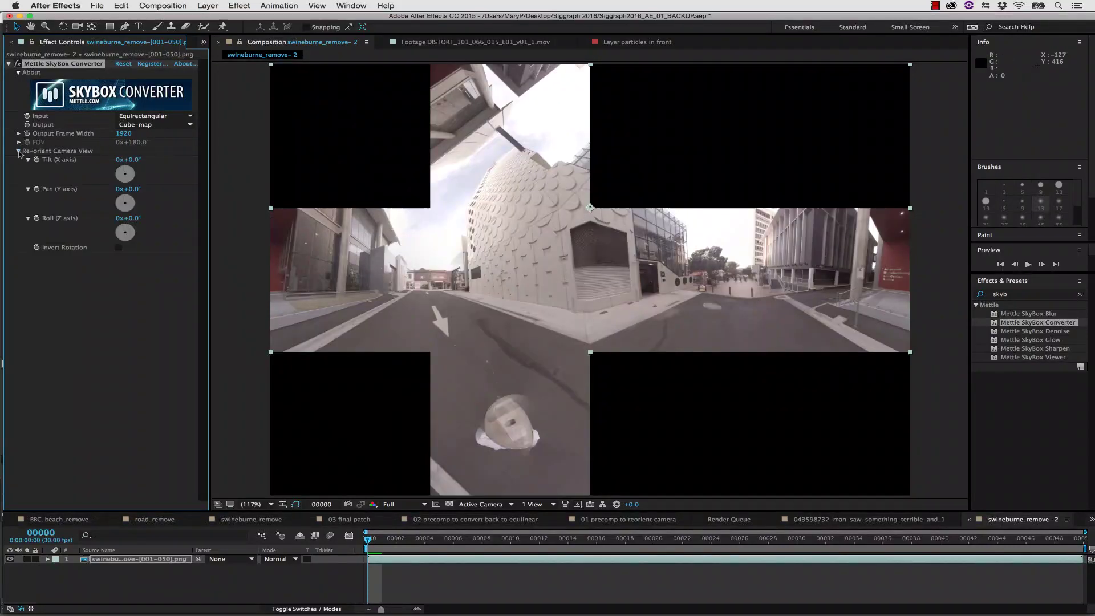
drag(125, 167, 100, 175)
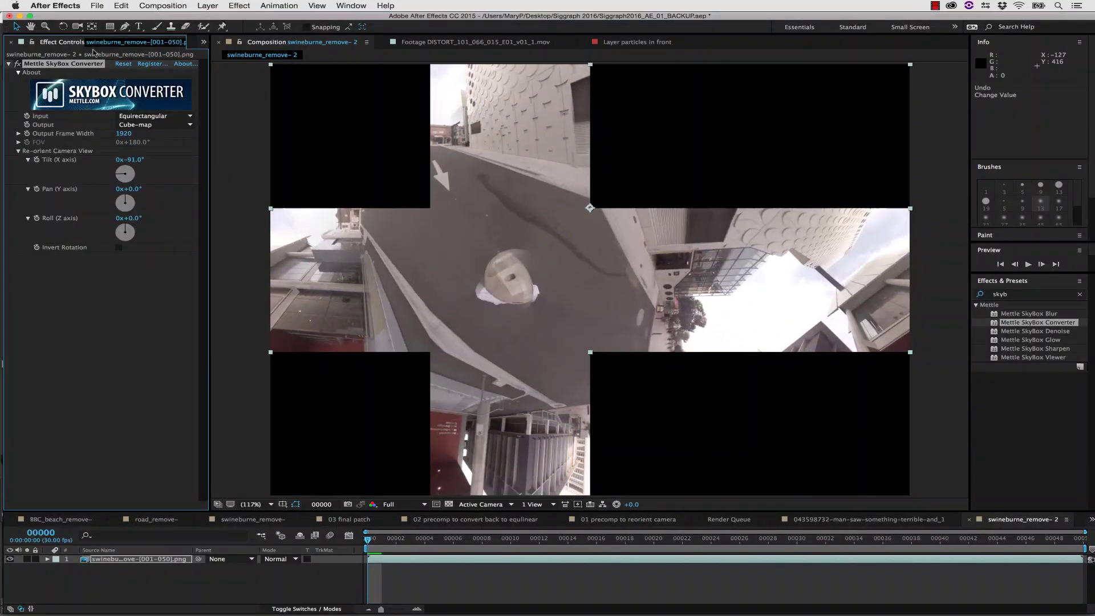
Pre-compose the converted swineburne_remove layer, moving its effect into the new composition.
click(208, 5)
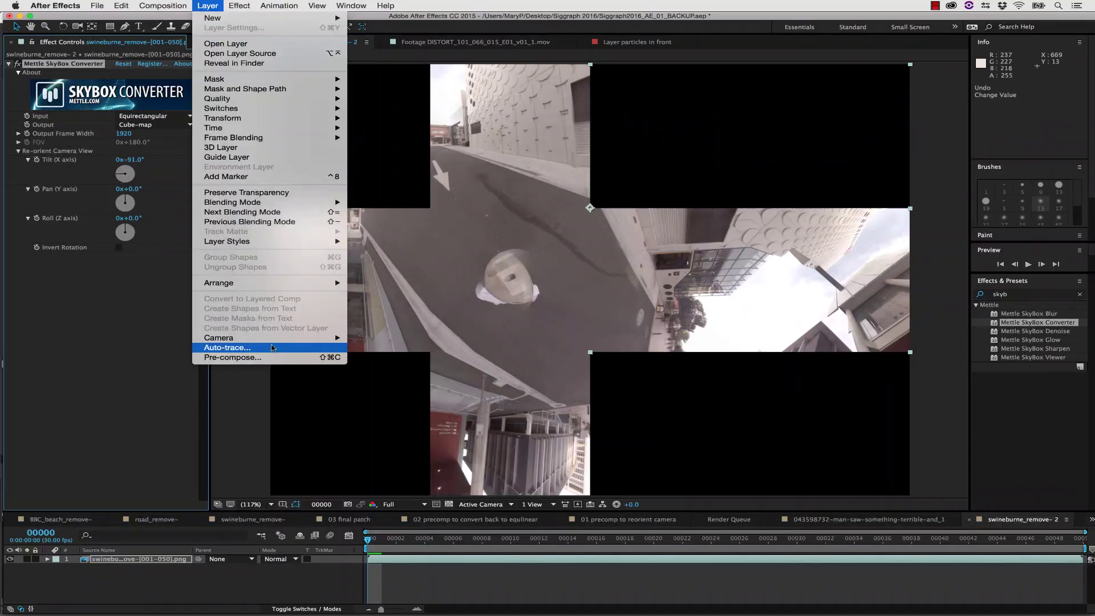
click(217, 358)
click(23, 138)
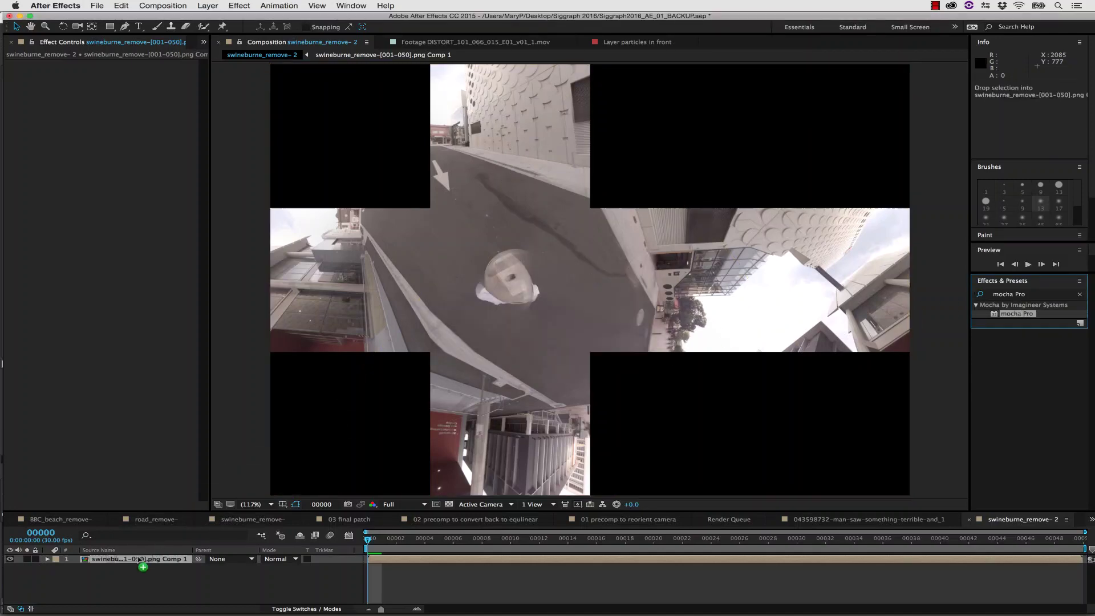
Launch mocha Pro on the pre-composed layer and draw an X-spline around the camera rig on the road.
click(85, 91)
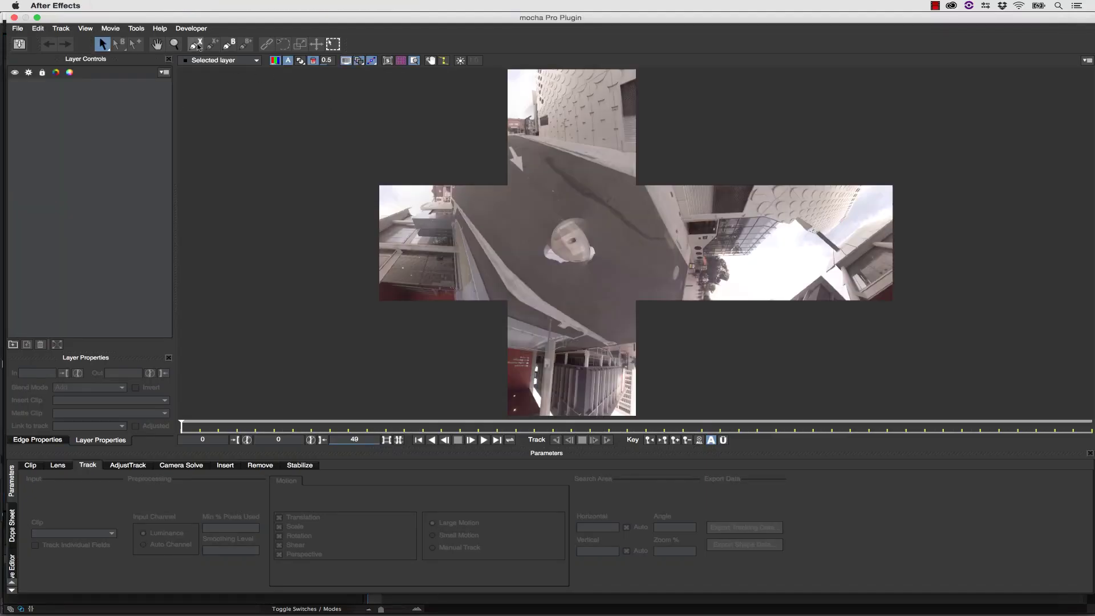
click(195, 44)
click(550, 214)
click(588, 209)
click(609, 235)
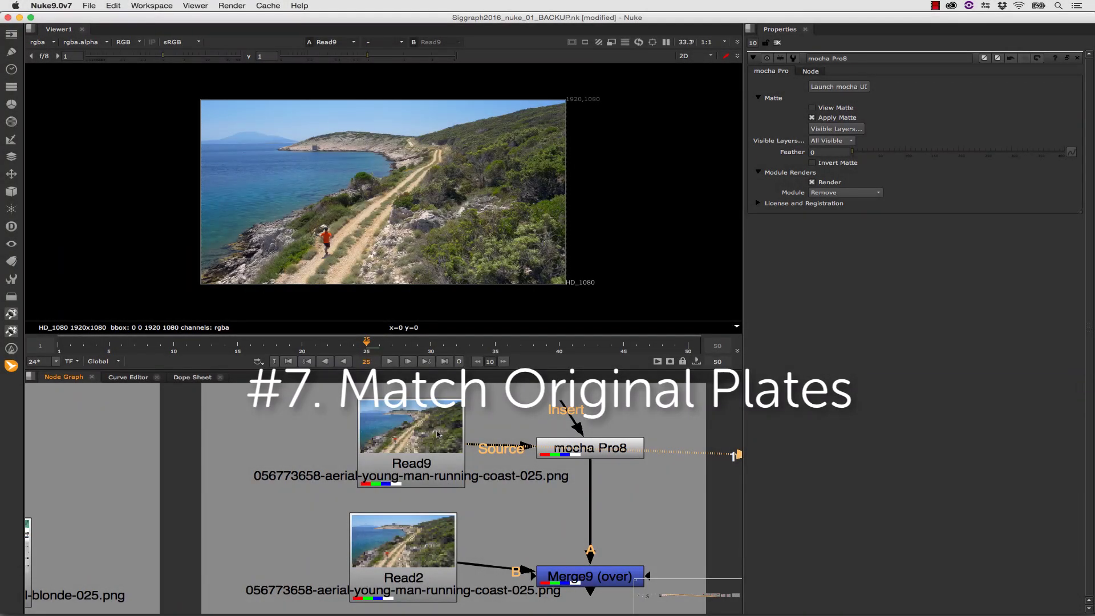
Switch to Nuke and display the output of the mocha Pro8 node in the viewer.
click(579, 448)
key(2)
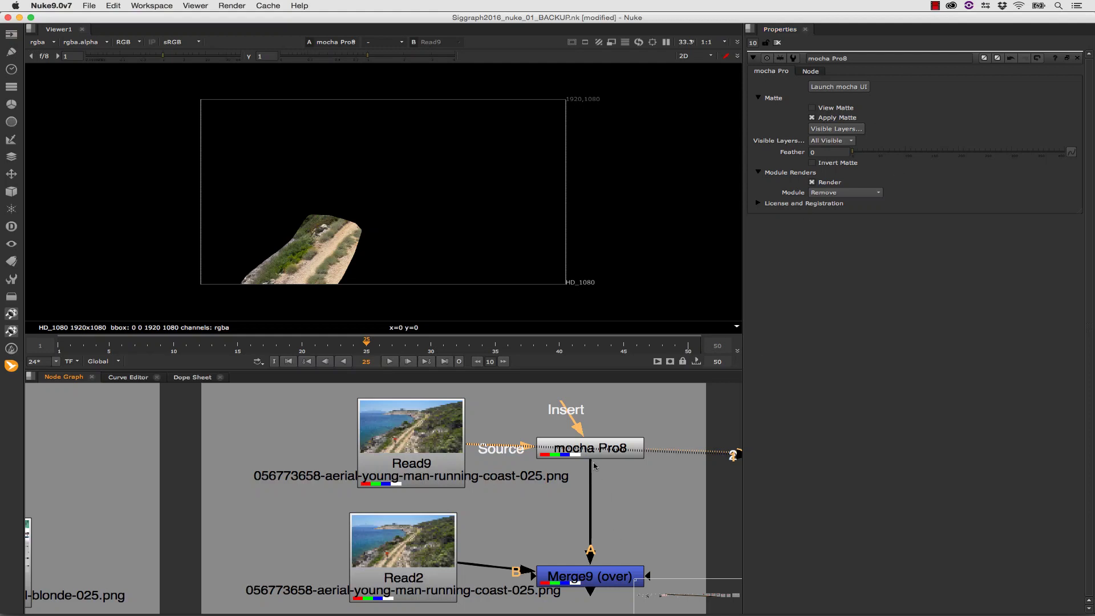
Insert a Blur node between the mocha Pro8 node and Merge9.
click(592, 451)
key(Tab)
text(grain)
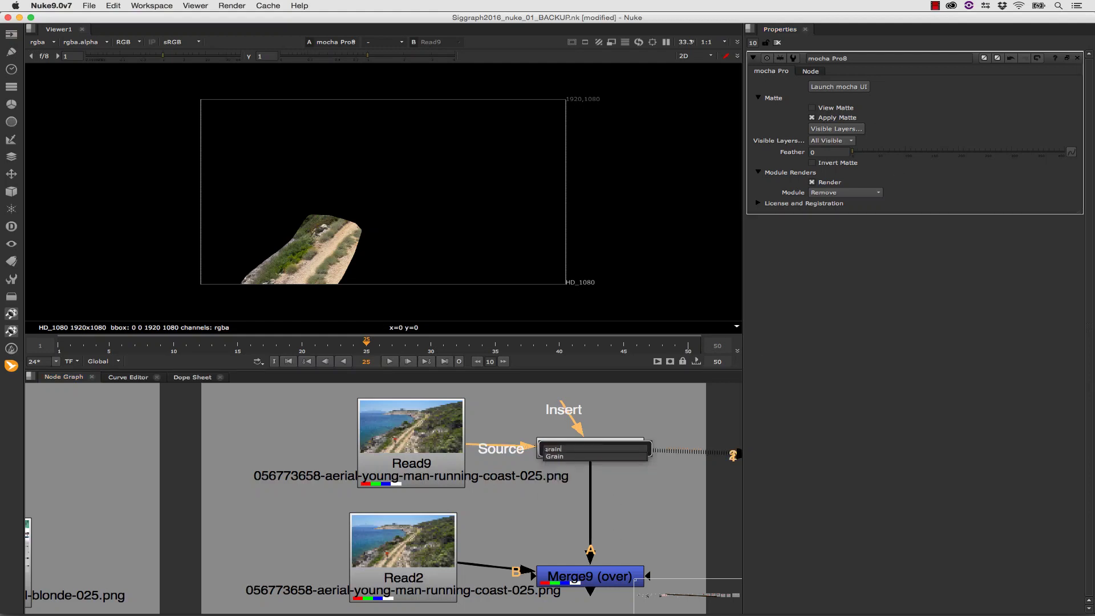
key(Return)
text(blur)
key(Return)
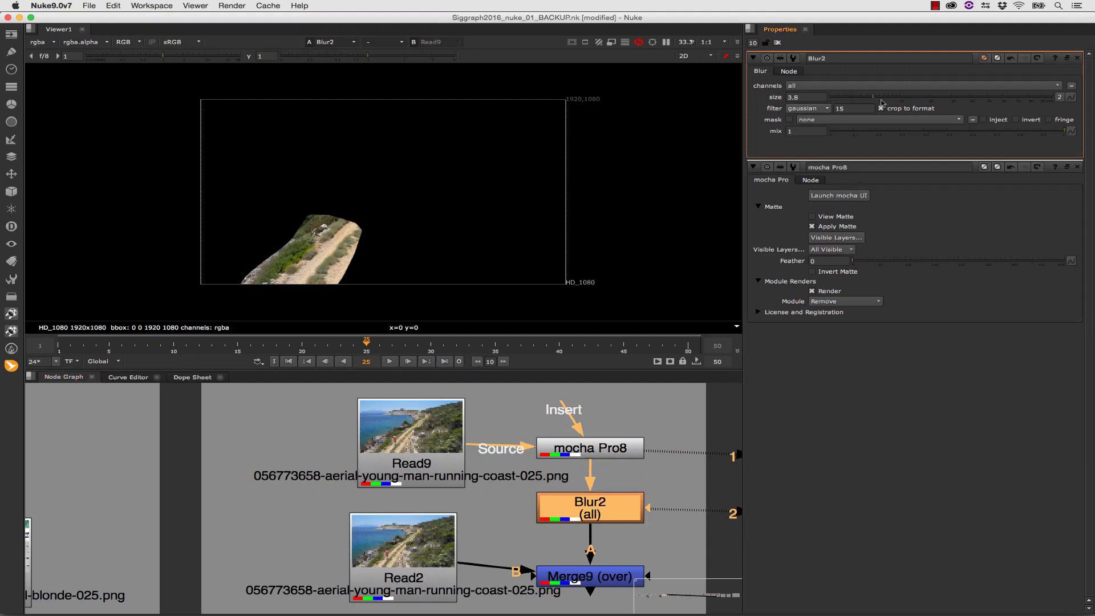
Increase the Blur node's size and connect the Merge9 output to the viewer.
drag(882, 103, 967, 103)
click(622, 580)
key(3)
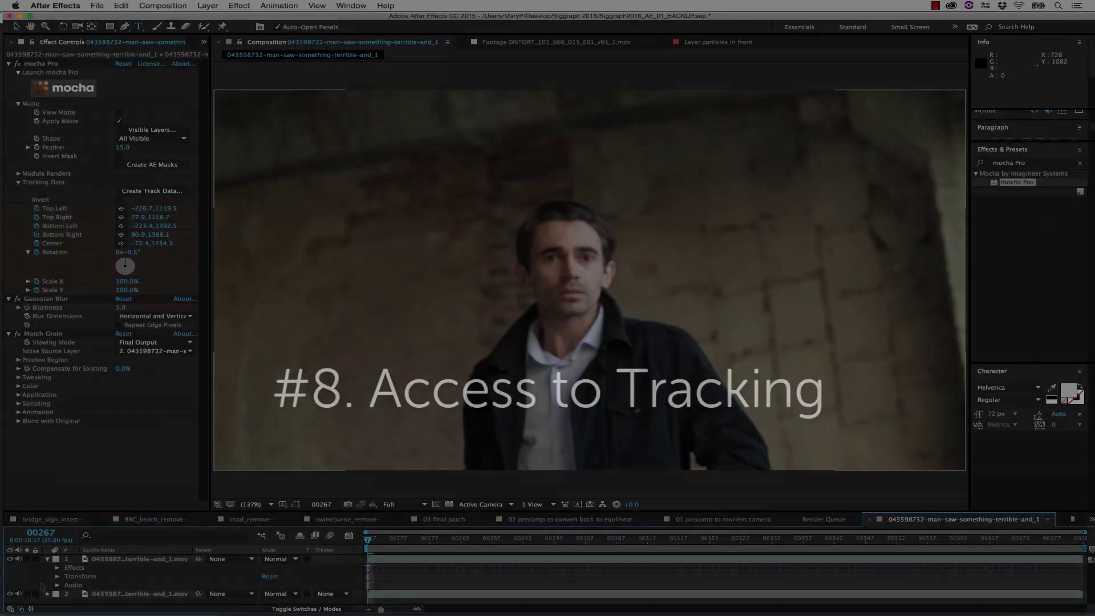
Switch to After Effects and create mocha track data on the upper man-saw-something-terrible clip layer.
click(48, 558)
click(99, 595)
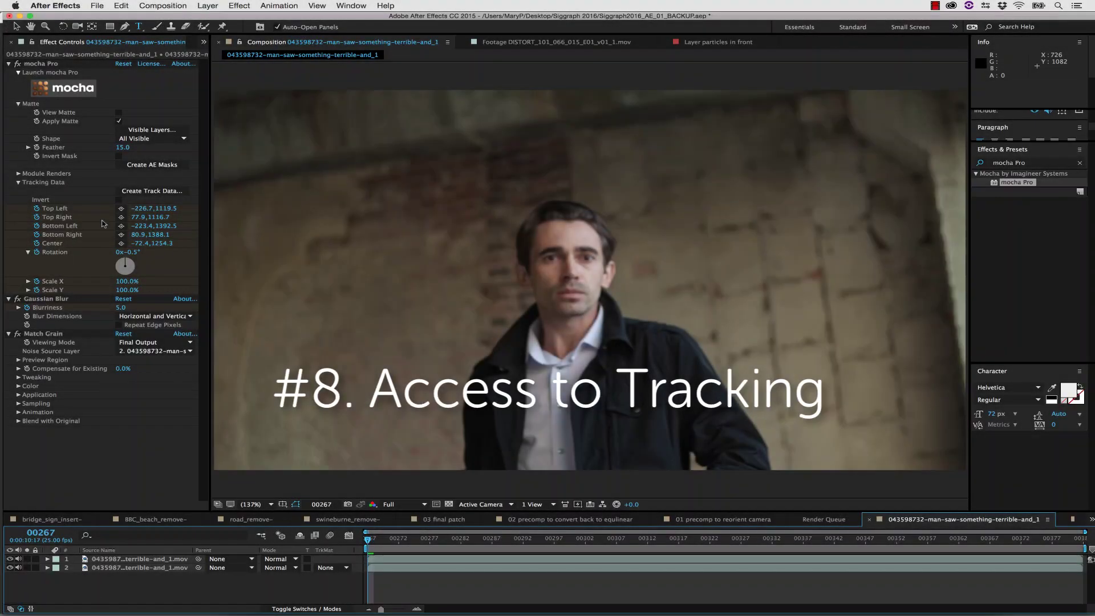
click(151, 191)
click(536, 274)
click(591, 352)
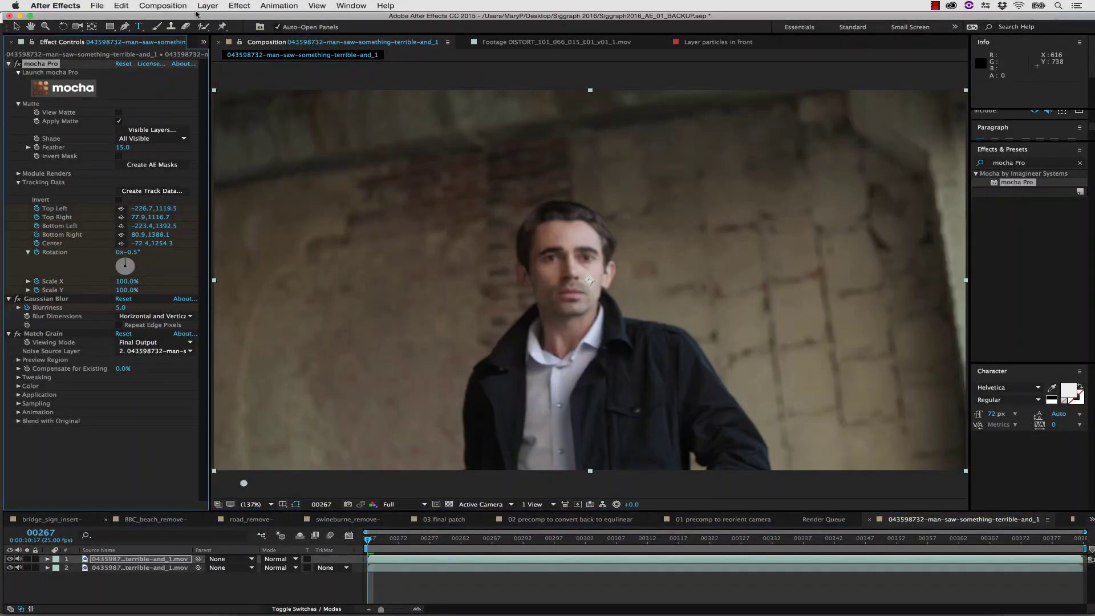
Add a text layer reading MOCHA ROCKS over the wall beside the man and start an expression on its Position property.
click(334, 342)
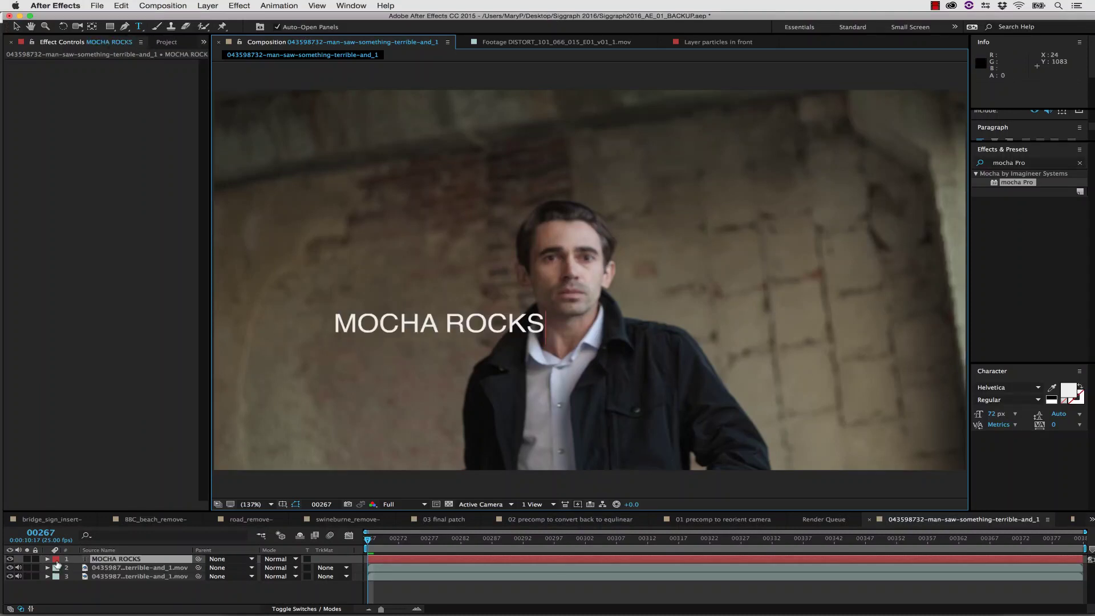
click(47, 559)
click(57, 576)
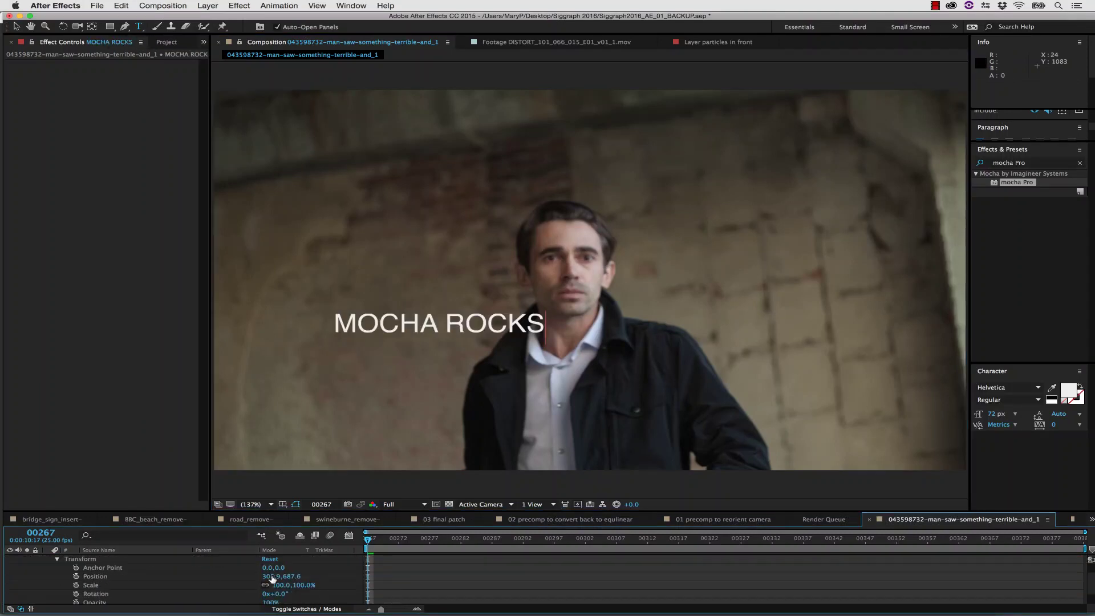
alt+click(76, 577)
scroll(192, 567, down, 2)
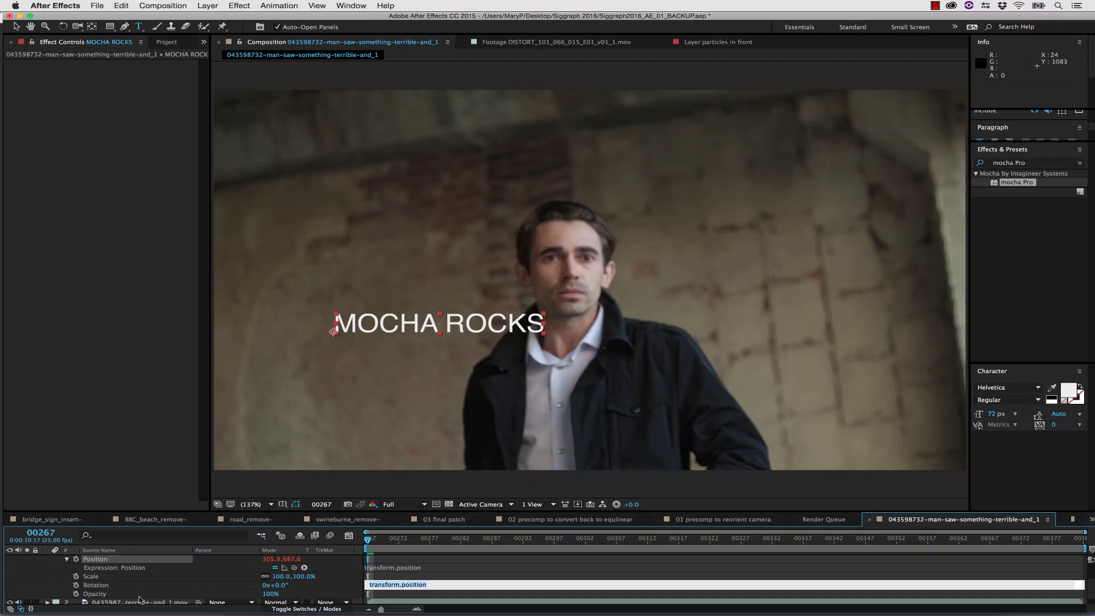
click(138, 601)
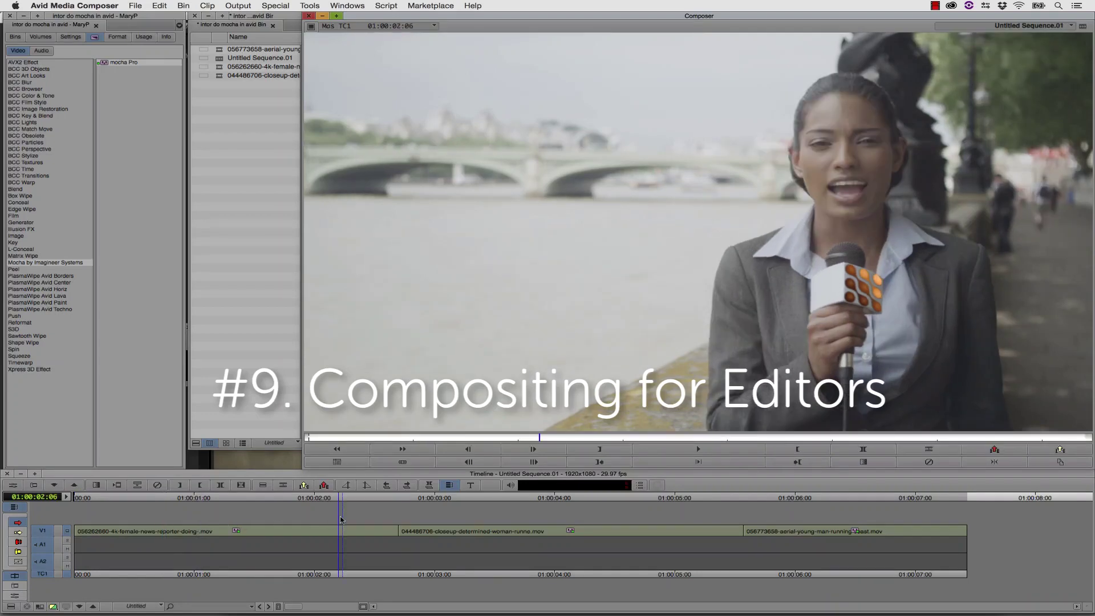
Switch to Avid Media Composer, launch mocha Pro from the news reporter clip's effect, check the mocha_icon insert up to frame 53, and save.
click(12, 485)
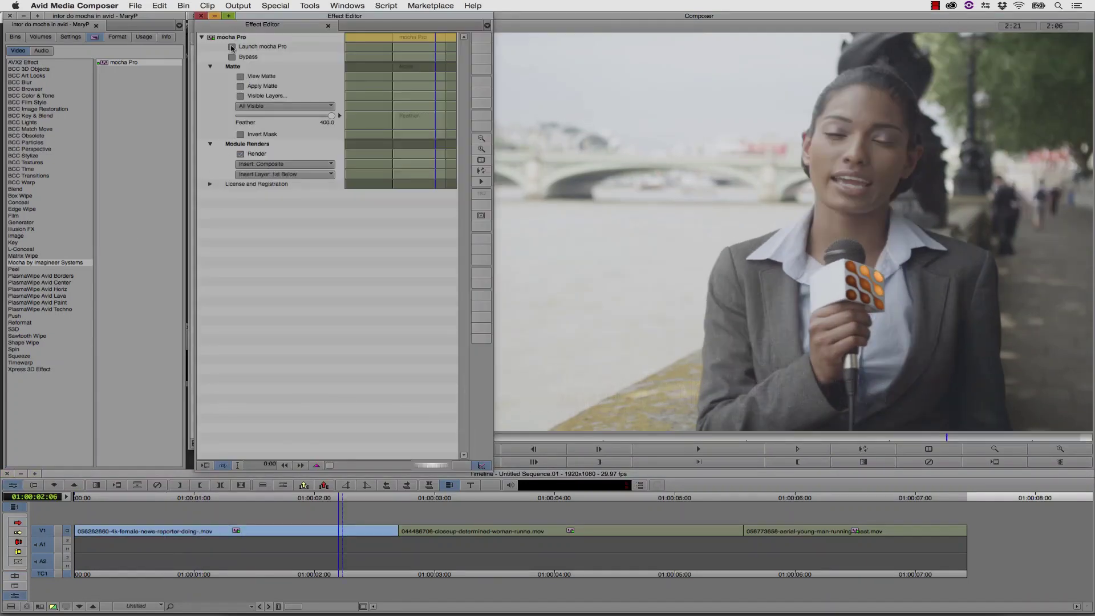
click(647, 222)
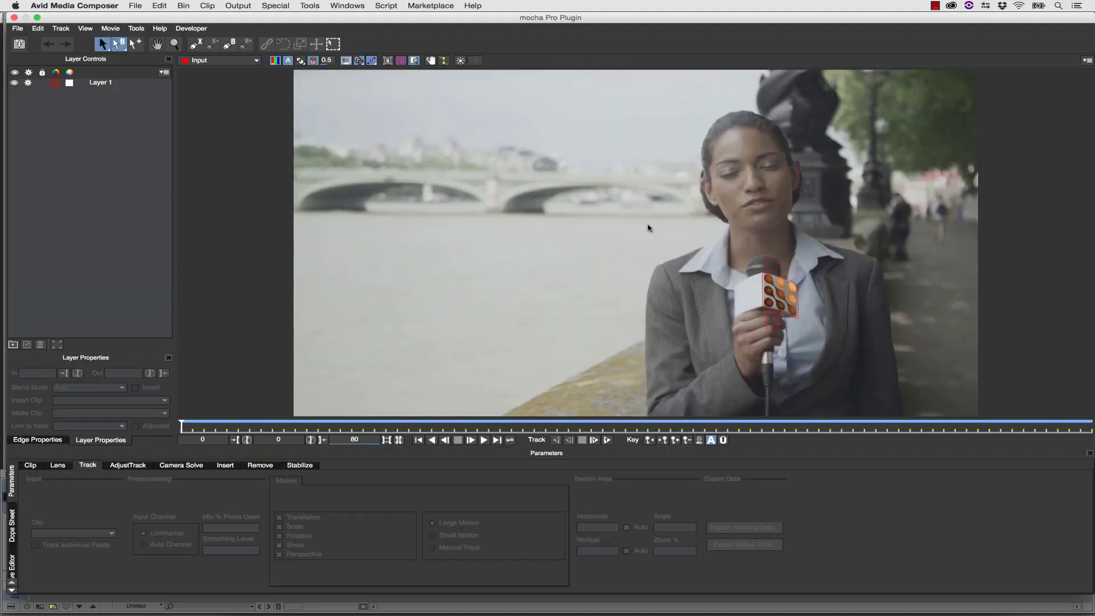
click(224, 465)
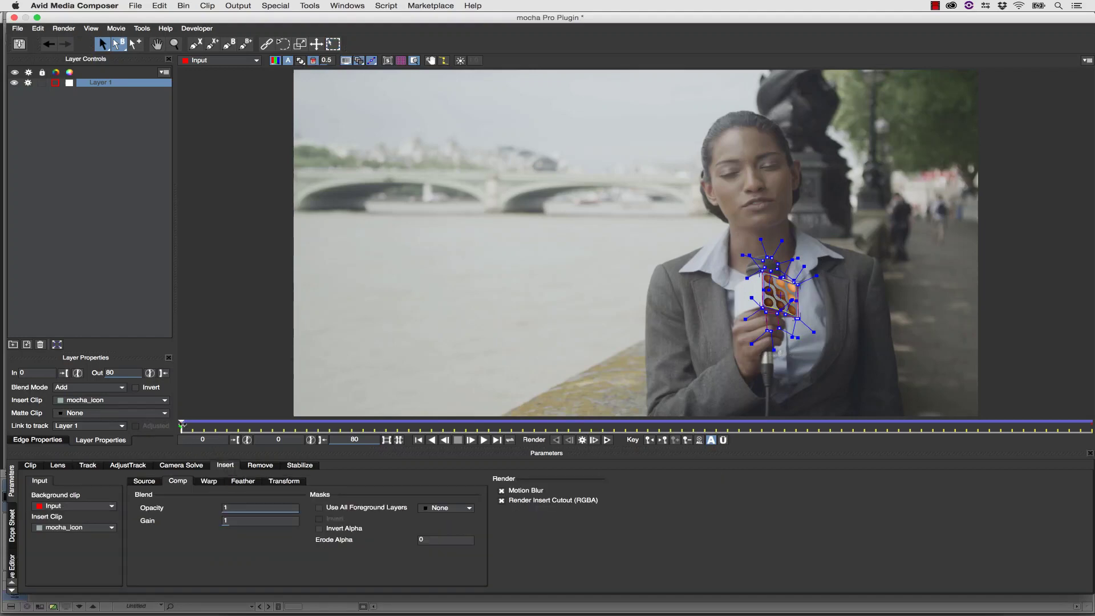
drag(182, 424, 785, 425)
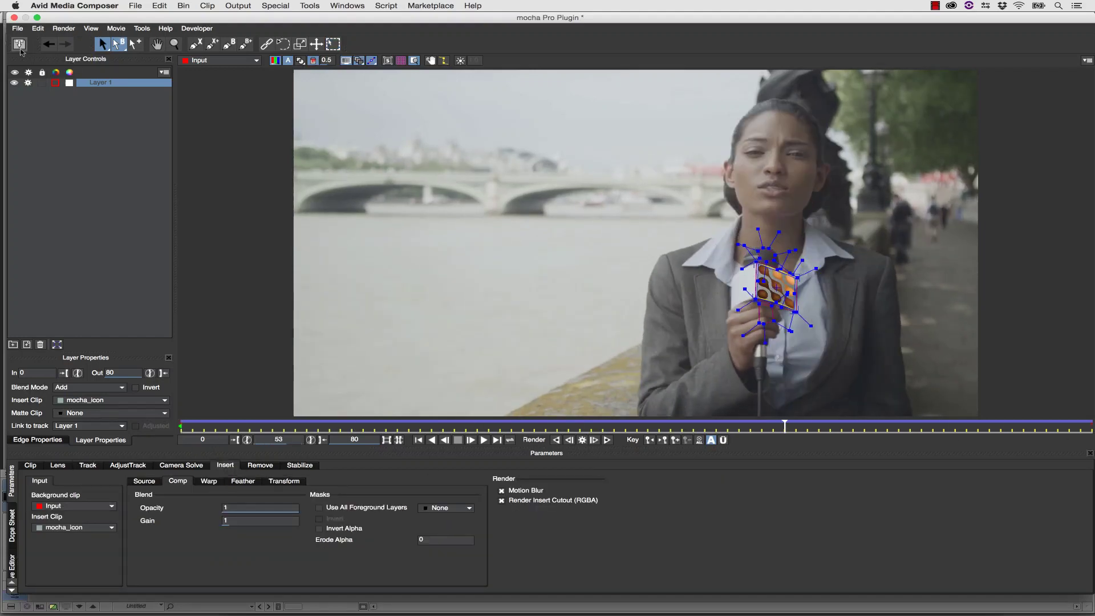
click(20, 50)
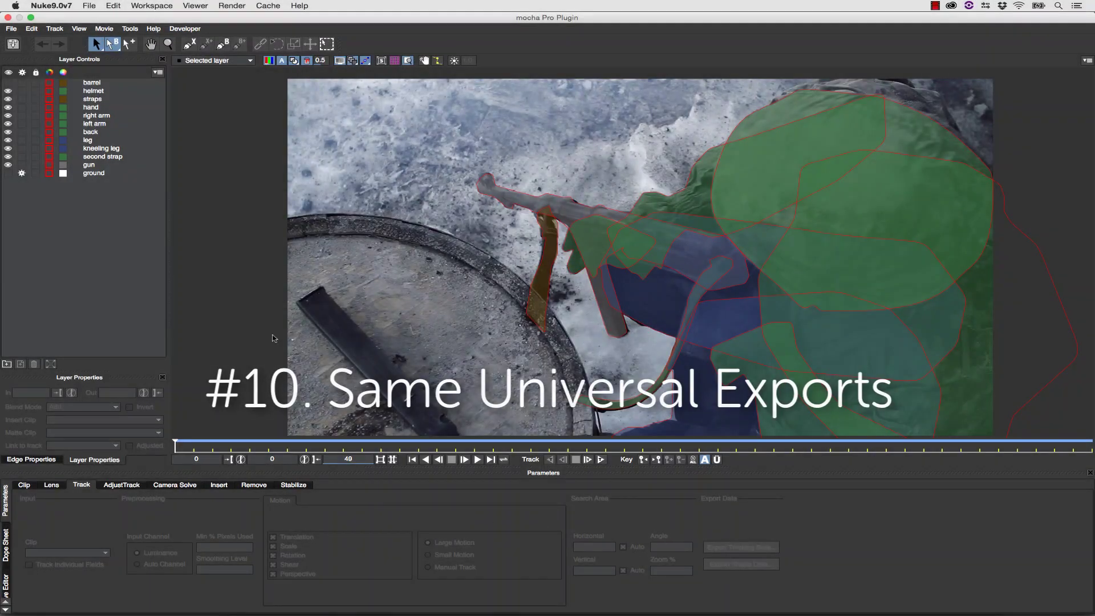
In mocha Pro for Nuke, browse the tracking data export formats for the straps layer and choose Nuke 7 Tracker (*.nk).
click(92, 99)
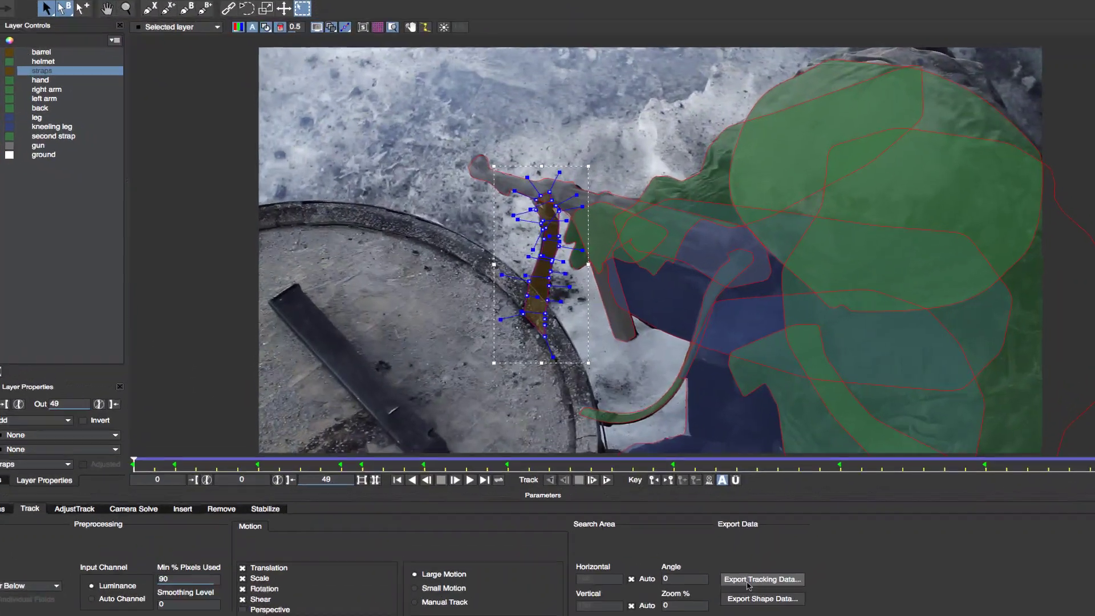
click(727, 546)
click(545, 278)
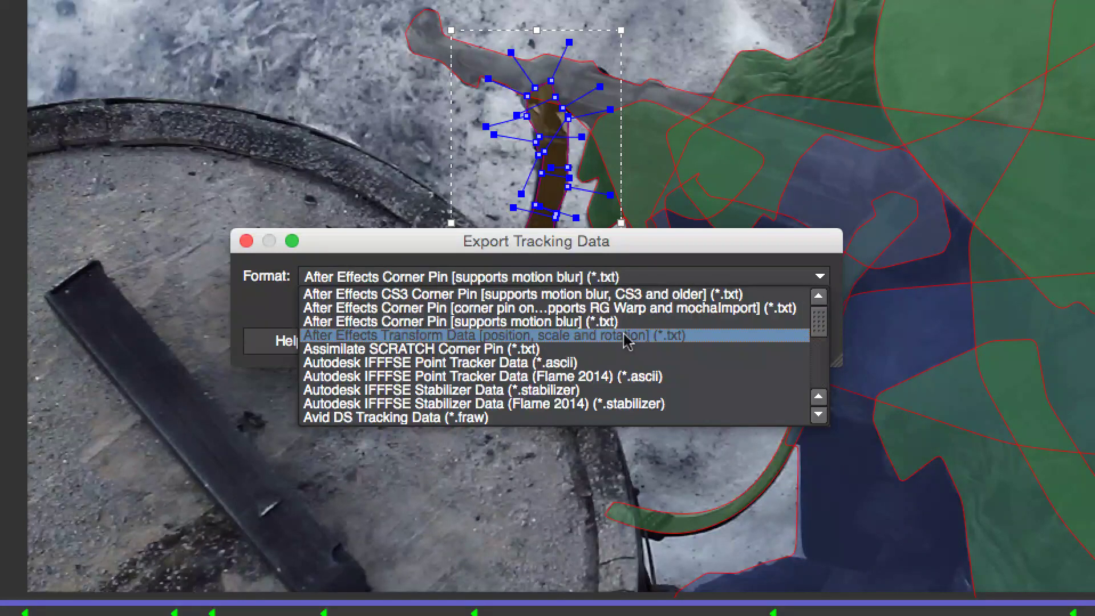
scroll(622, 341, down, 6)
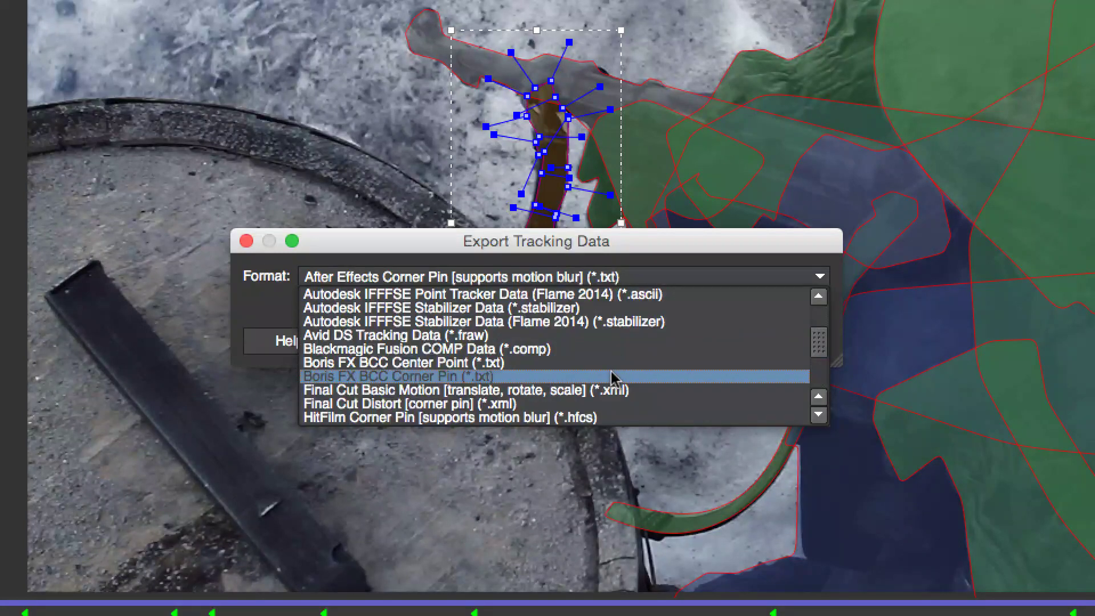
scroll(610, 373, down, 9)
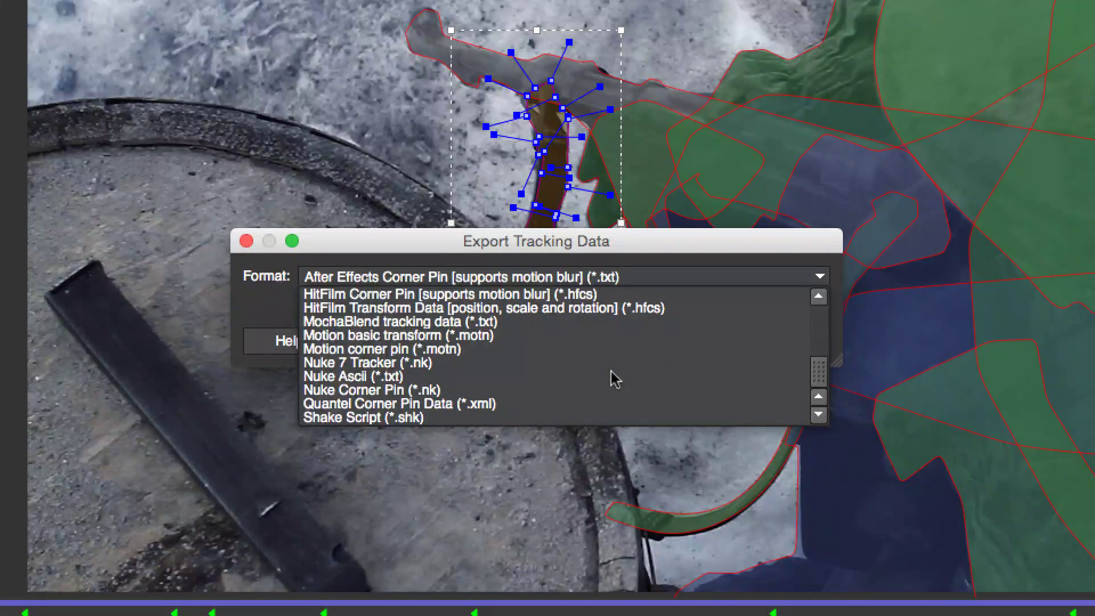
click(541, 362)
click(554, 340)
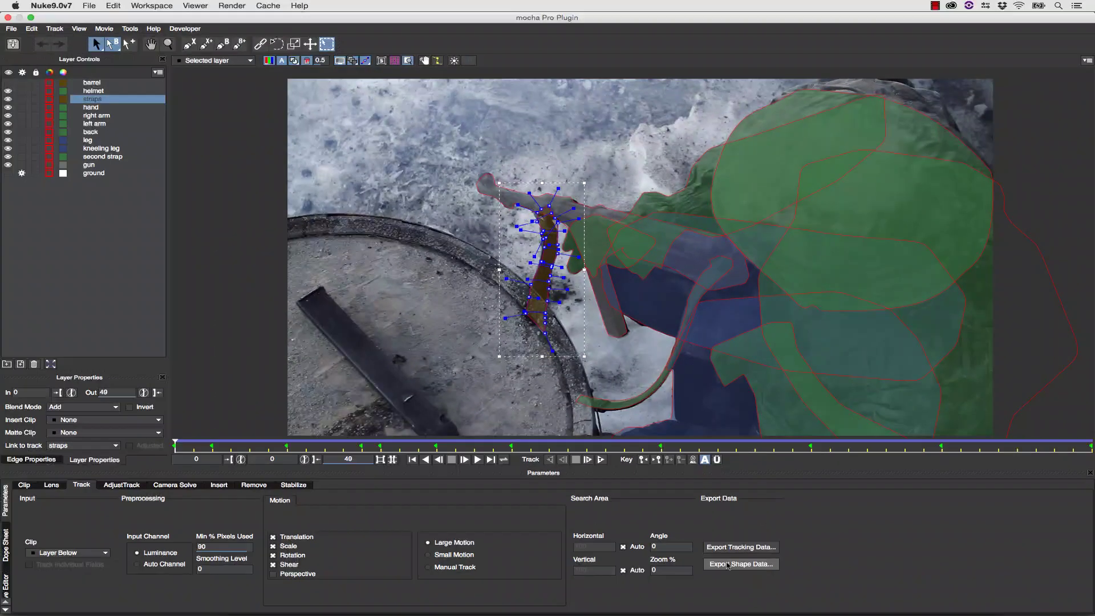
Examine the shape data export formats offered for the straps layer.
click(729, 564)
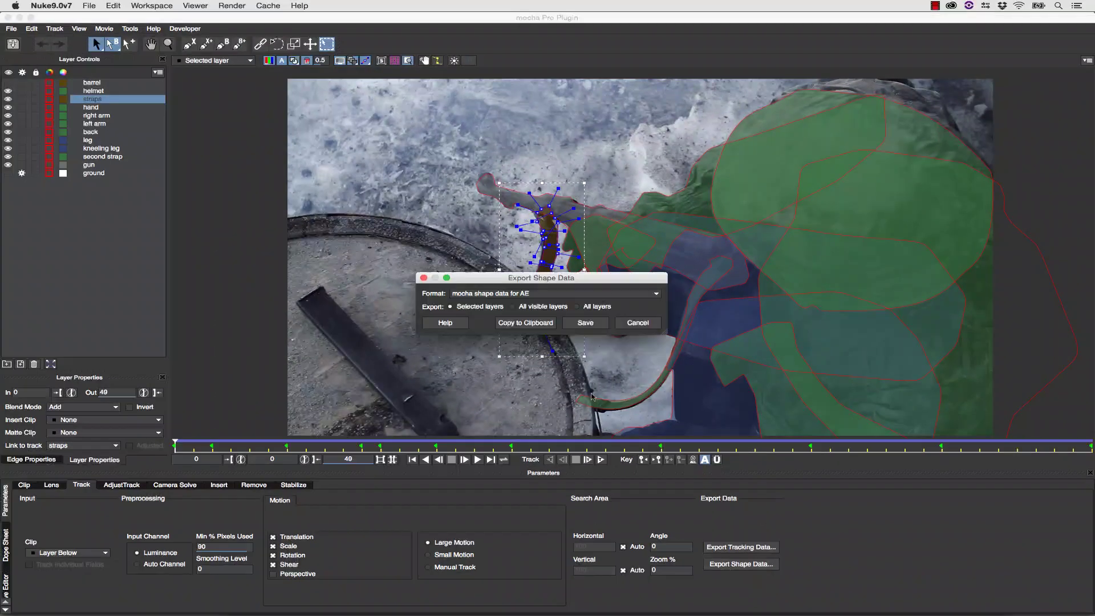
click(547, 293)
scroll(548, 305, up, 2)
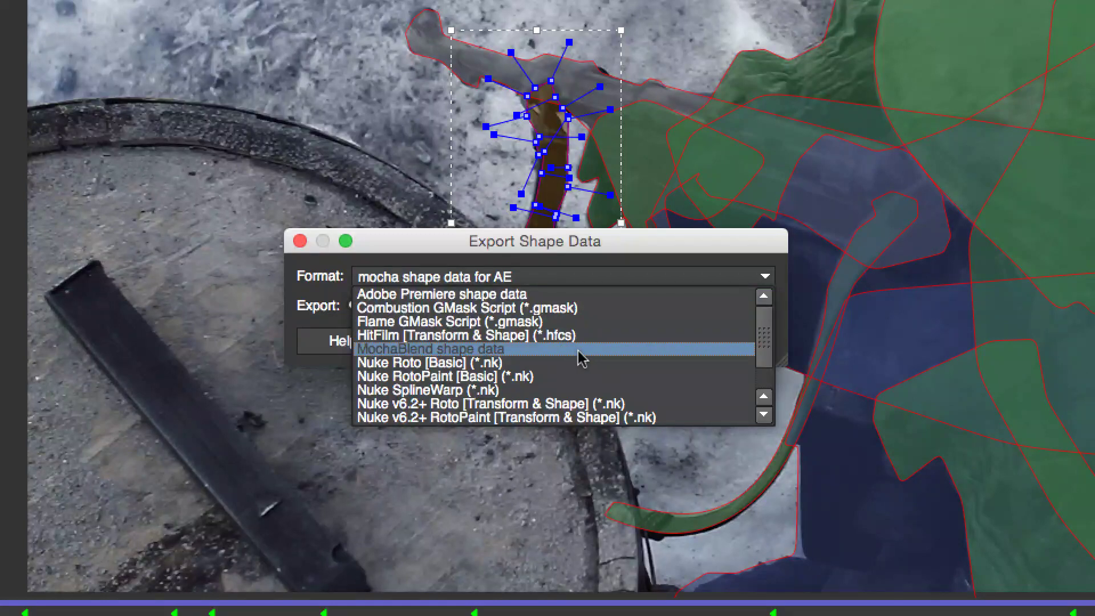
scroll(619, 377, down, 1)
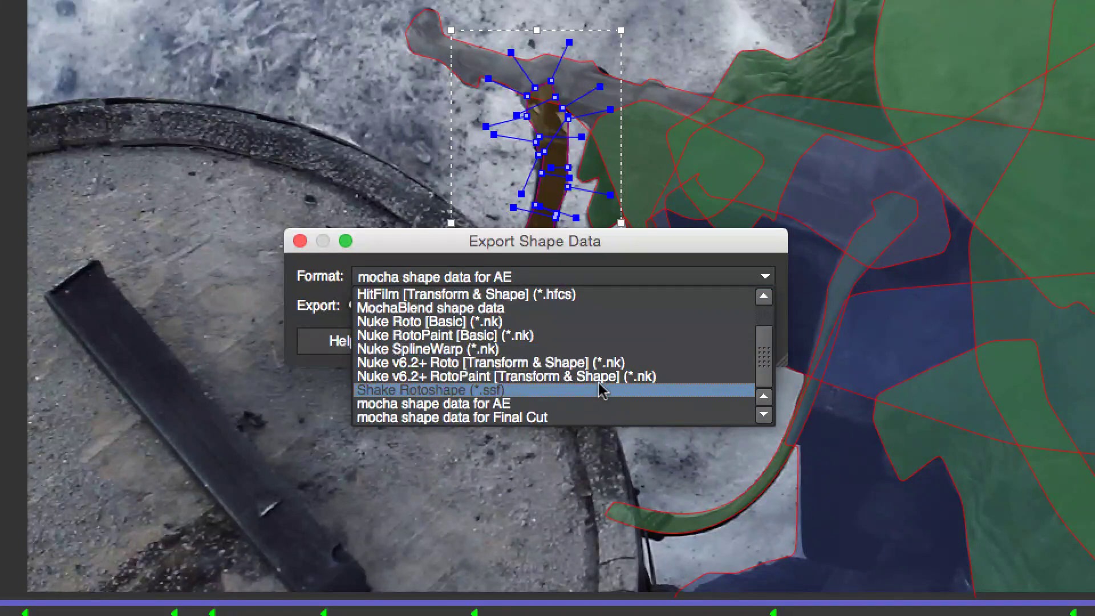